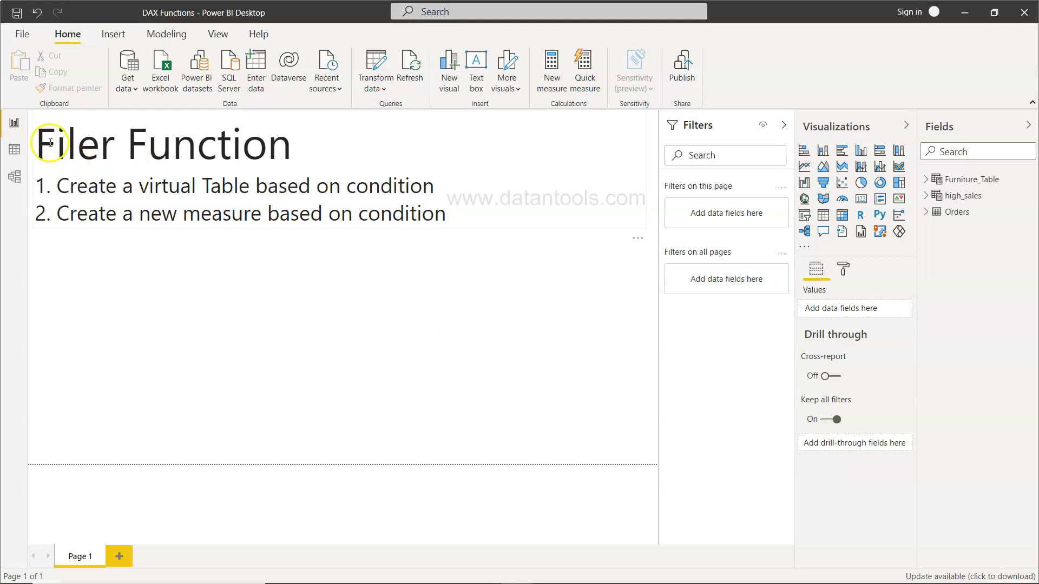
# Step: Correct 'Filer' to 'Filter' in the page title text box, then deselect it
pyautogui.click(76, 137)
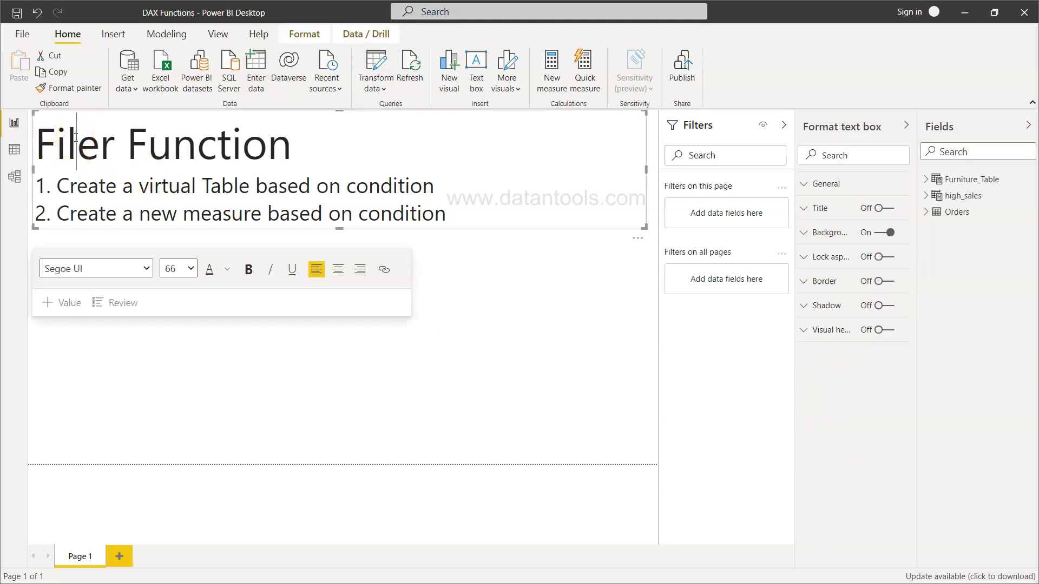
pyautogui.write('t')
pyautogui.click(340, 78)
pyautogui.click(433, 183)
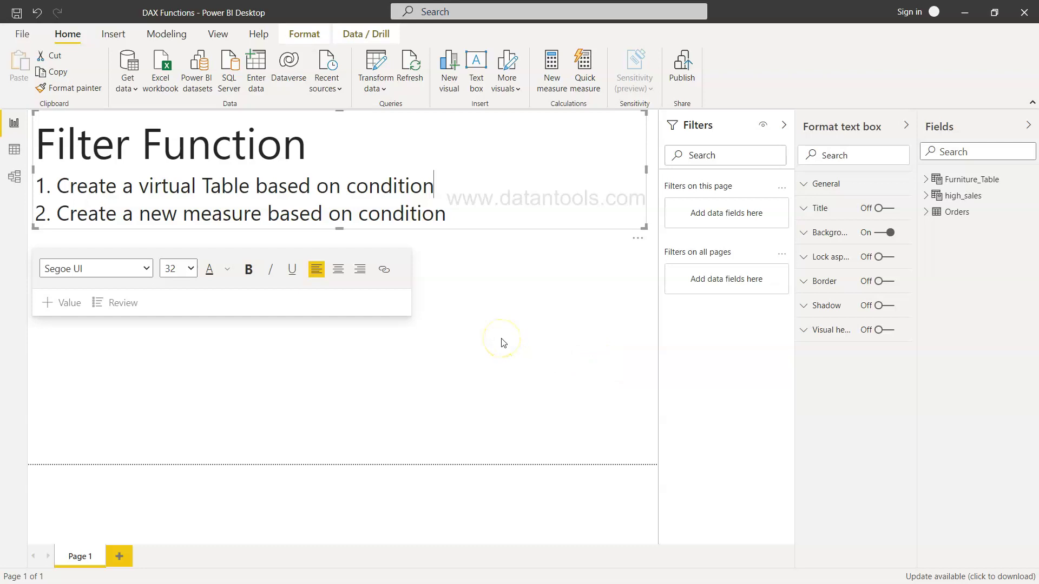
pyautogui.tripleClick(347, 191)
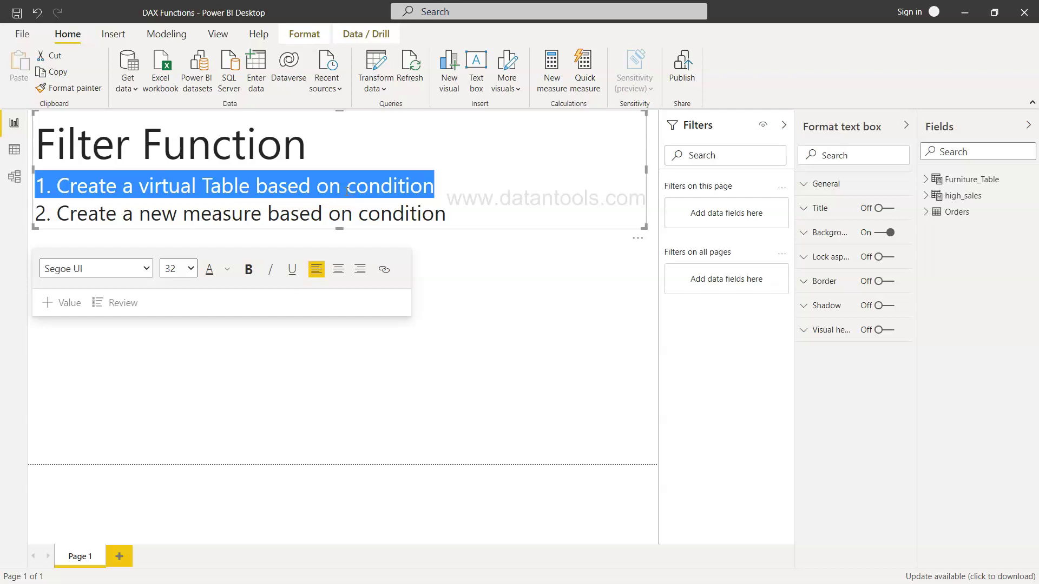
pyautogui.tripleClick(296, 215)
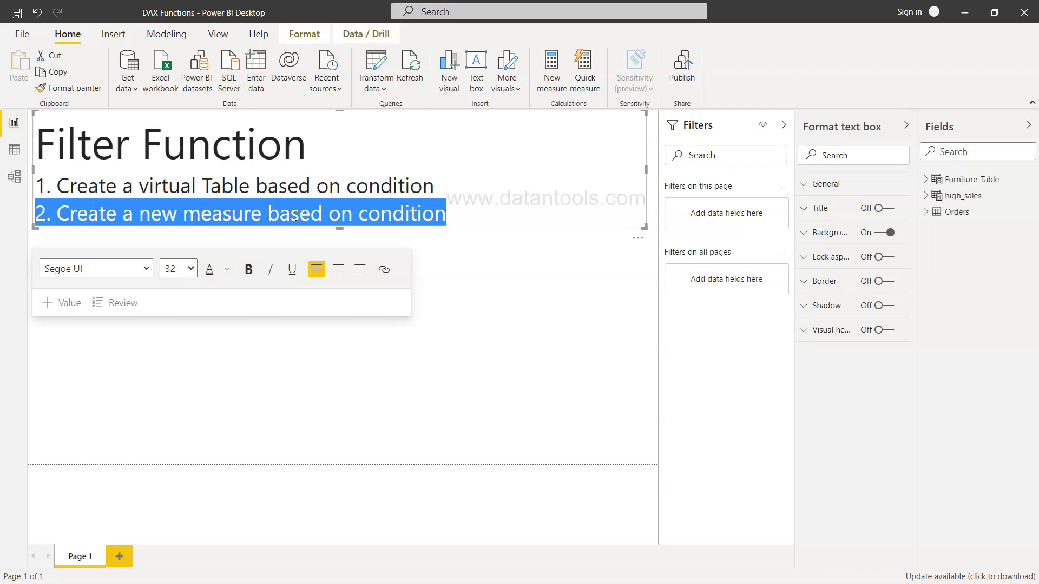
pyautogui.click(374, 379)
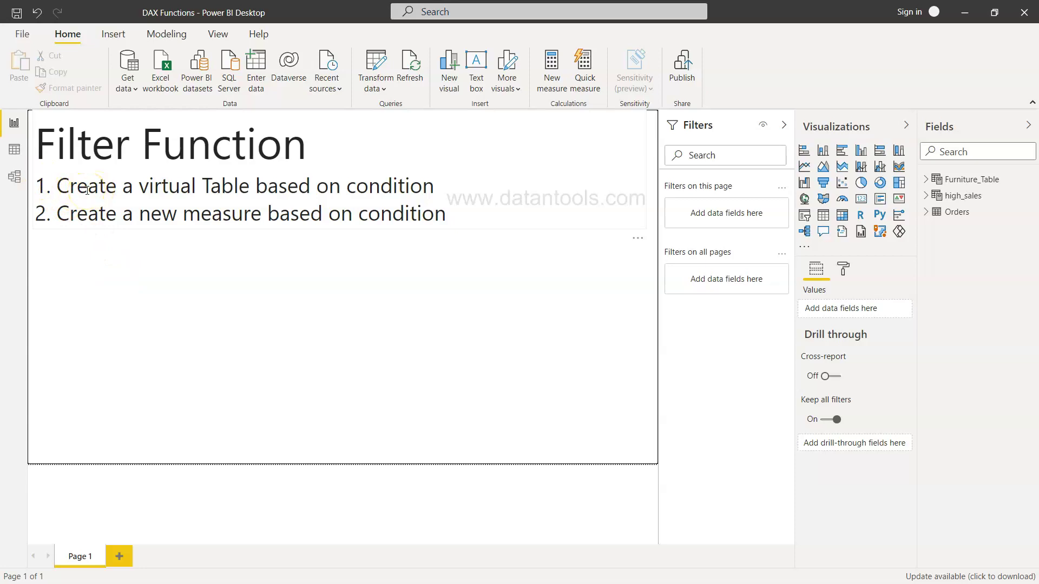
# Step: Expand Orders, briefly add a Customer Segment table visual, then delete it
pyautogui.click(925, 212)
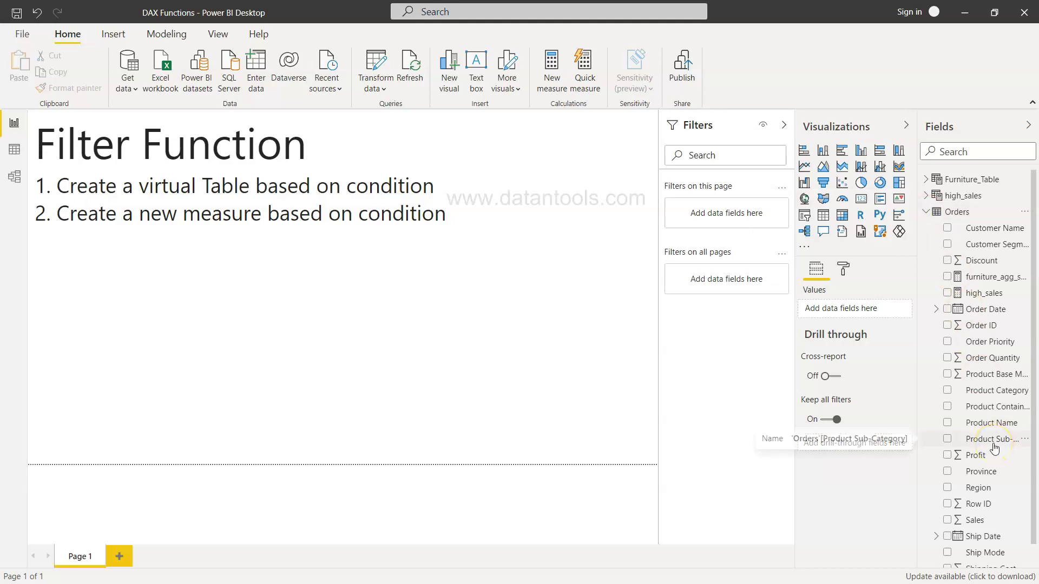
pyautogui.scroll(-2, 995, 448)
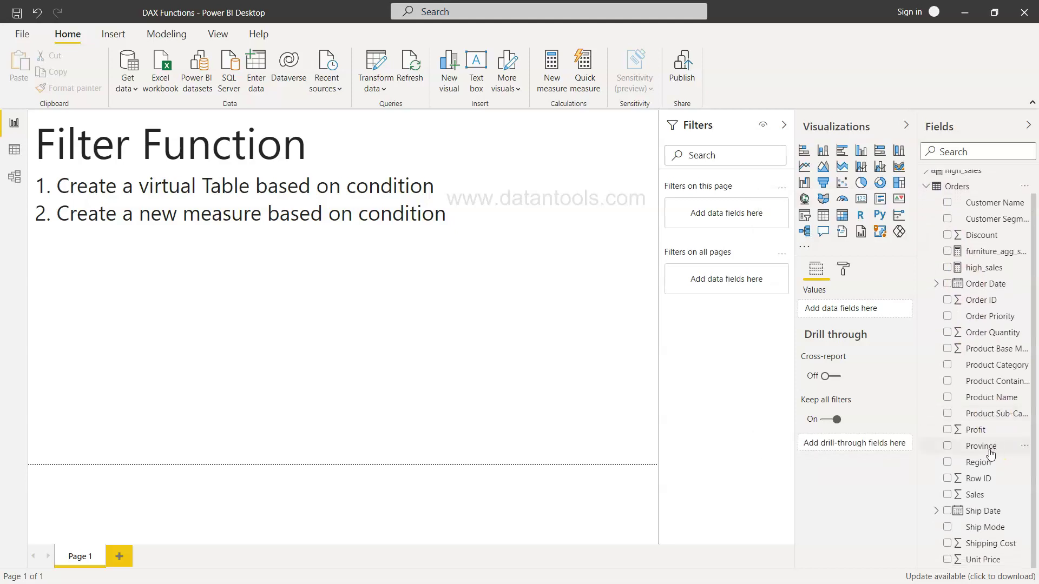
pyautogui.scroll(1, 983, 393)
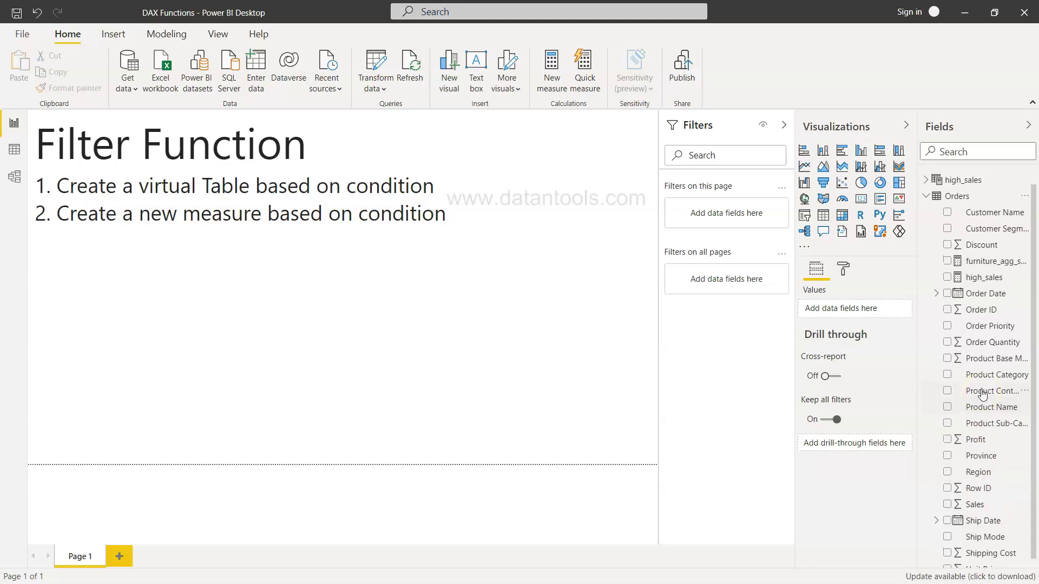
pyautogui.scroll(-1, 983, 403)
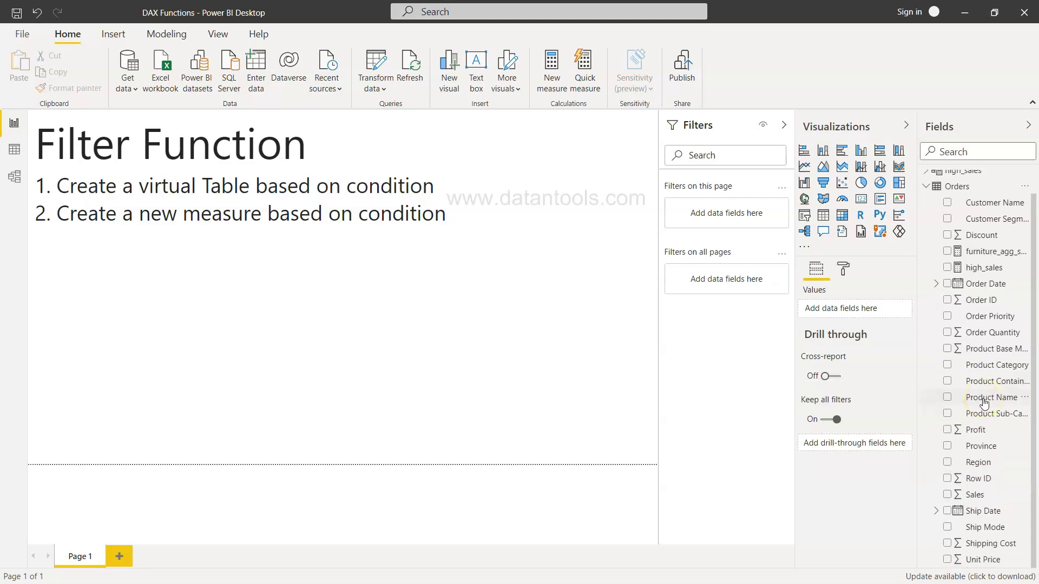
pyautogui.scroll(2, 984, 403)
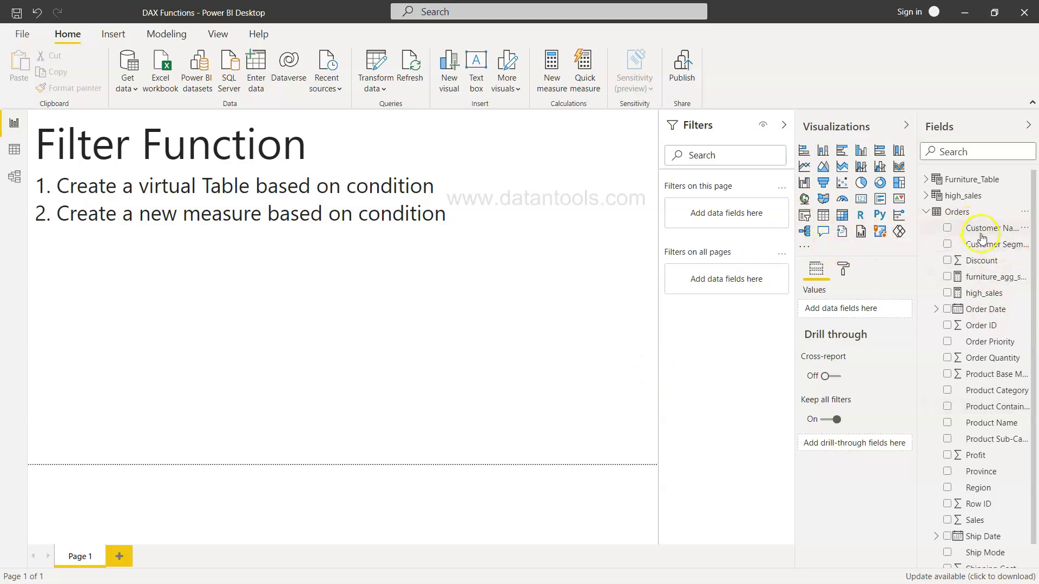
pyautogui.click(947, 245)
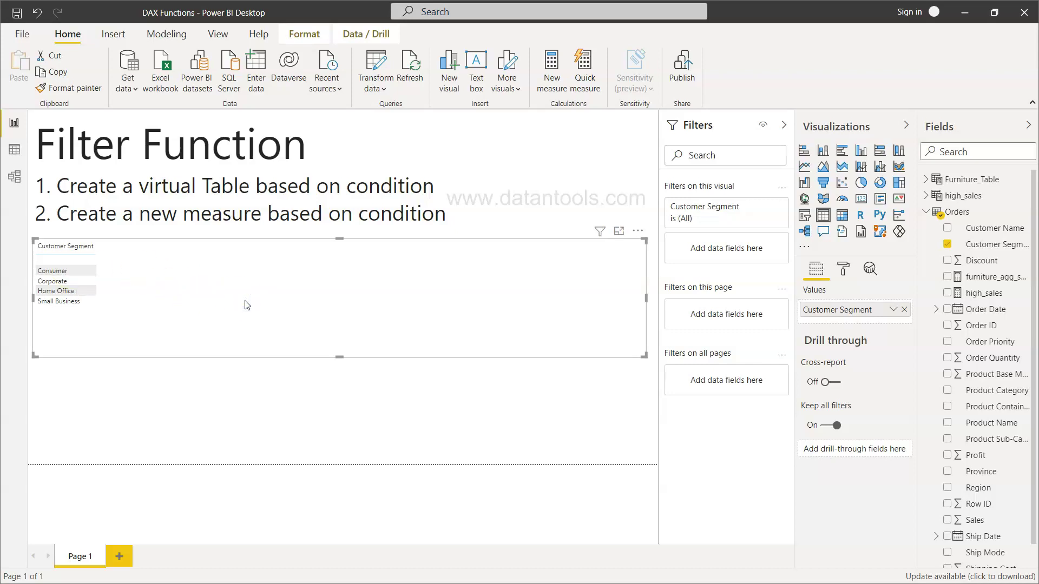
pyautogui.press('Delete')
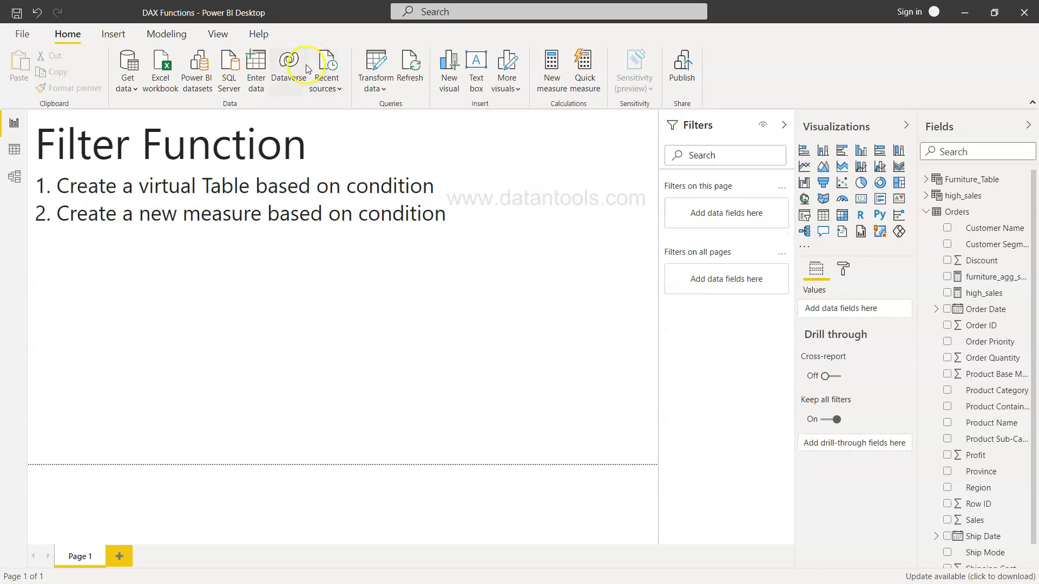
# Step: Start a new calculated table from the Modeling ribbon
pyautogui.click(165, 35)
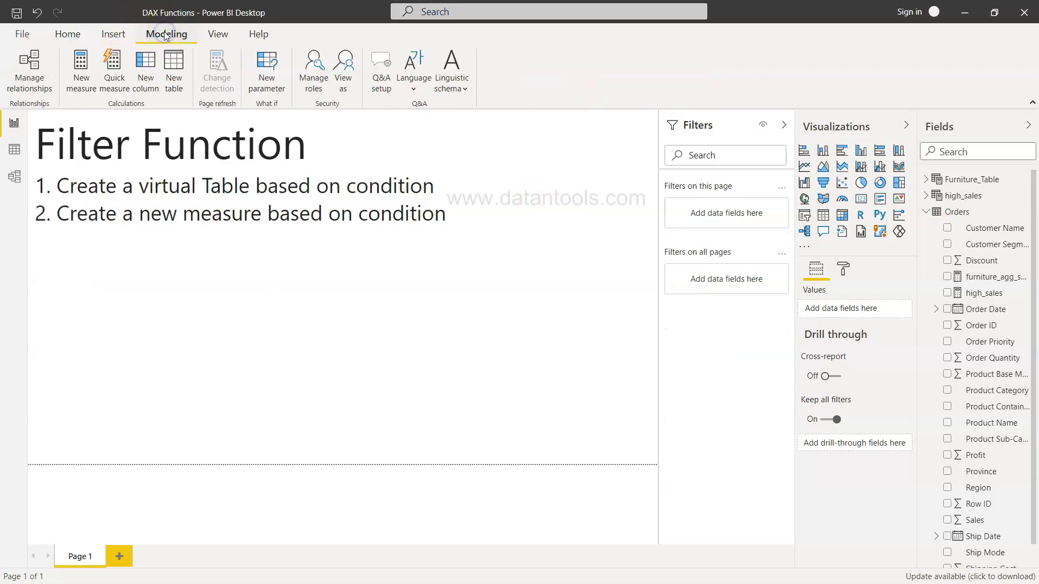
pyautogui.click(179, 75)
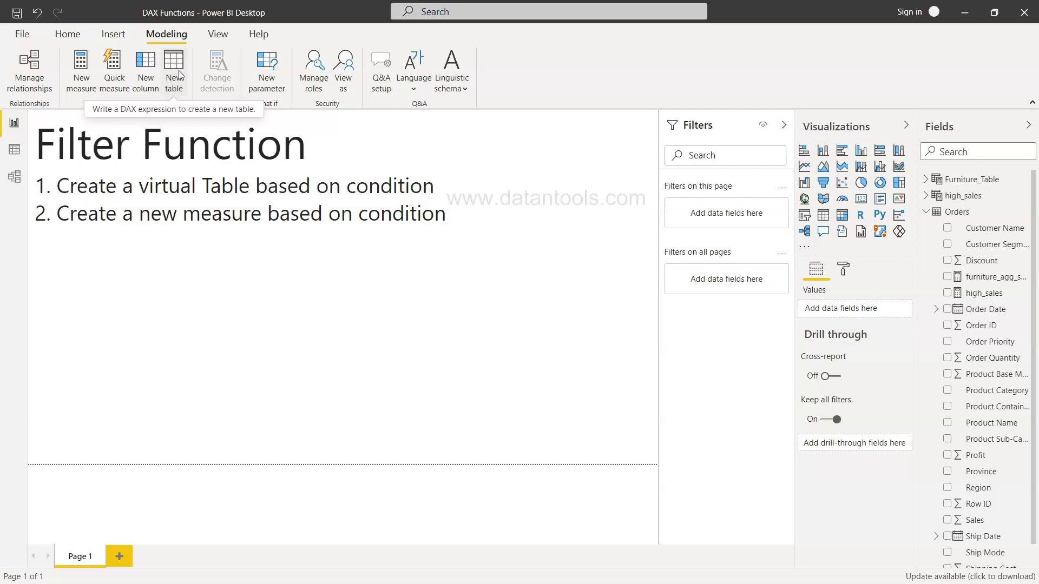
pyautogui.click(179, 74)
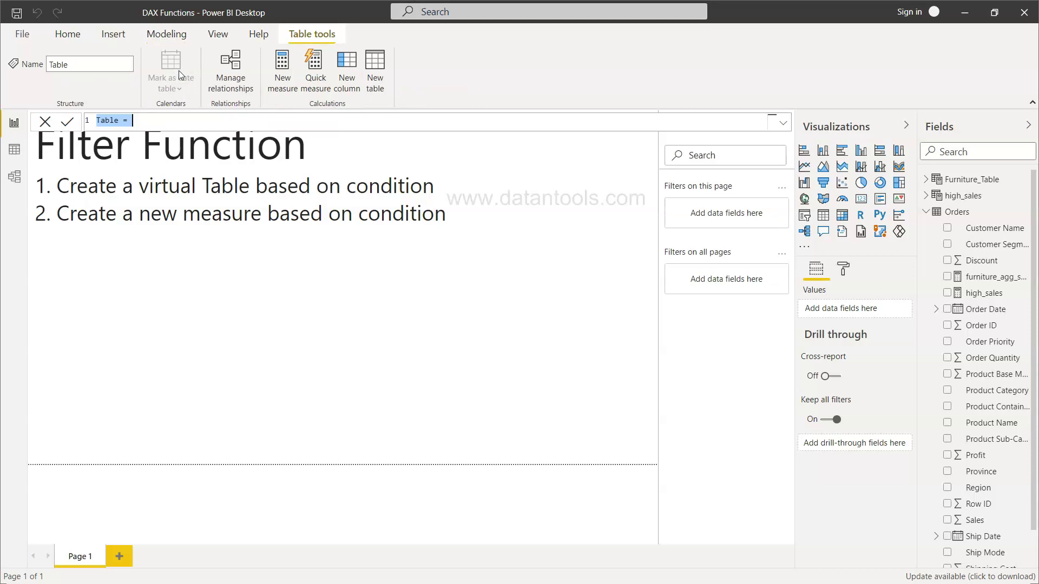
# Step: Define and commit Consumer_Data = FILTER(Orders, Orders[Customer Segment] = "Consumer")
pyautogui.write('Consumer_Data = fi')
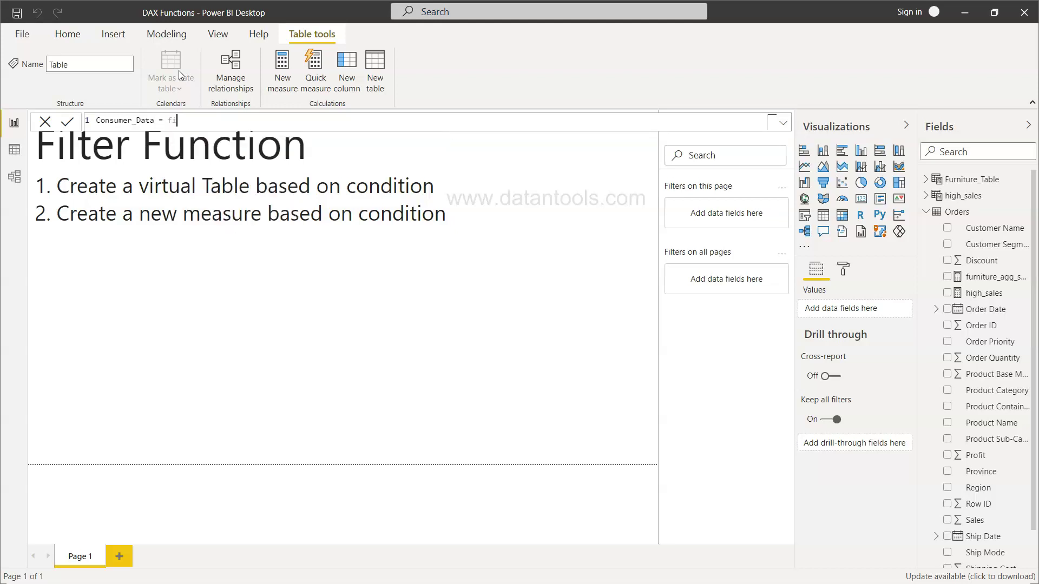
pyautogui.press('Tab')
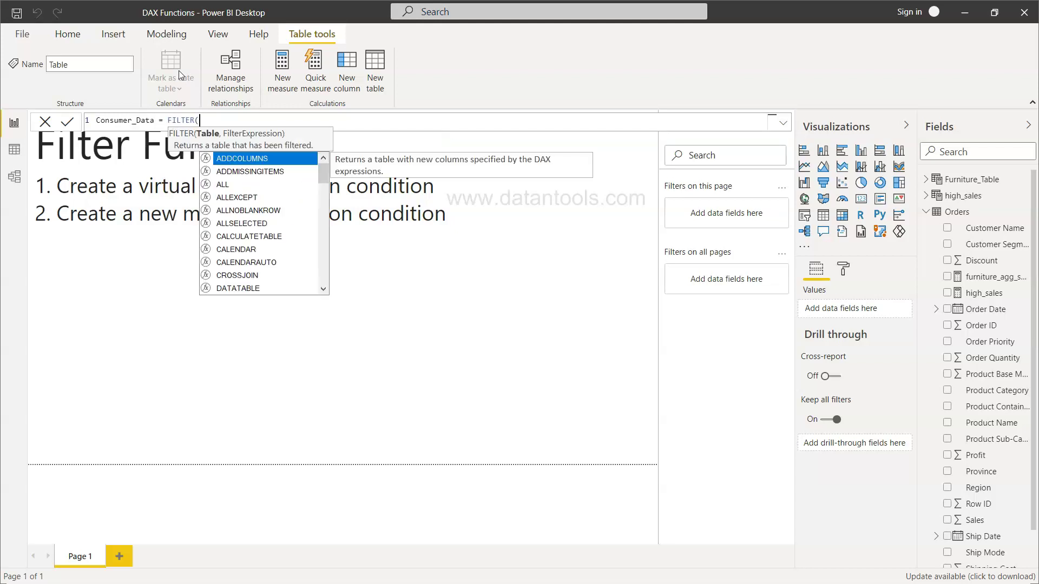
pyautogui.write('Orders, ')
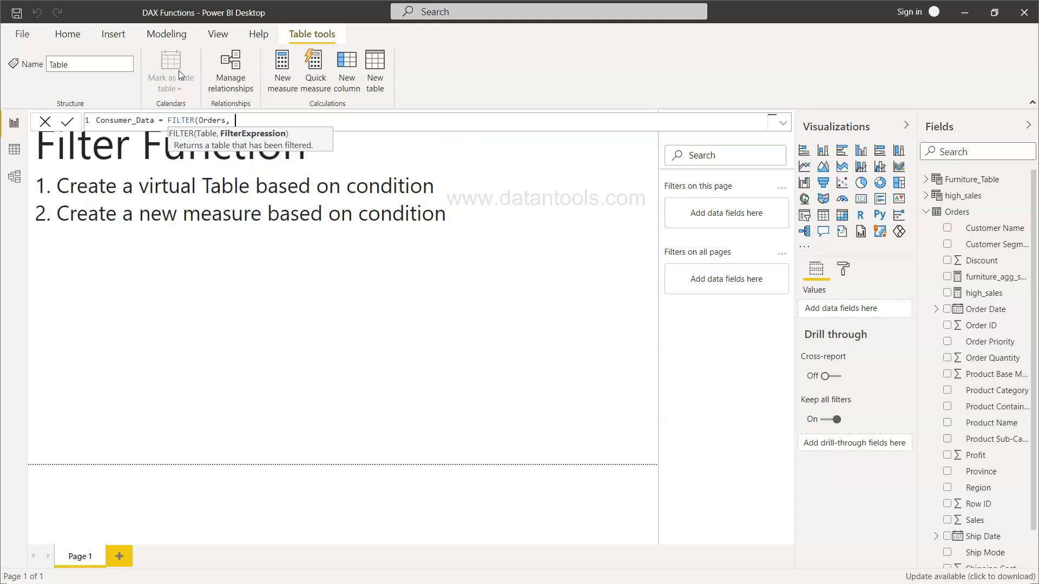
pyautogui.write('custo')
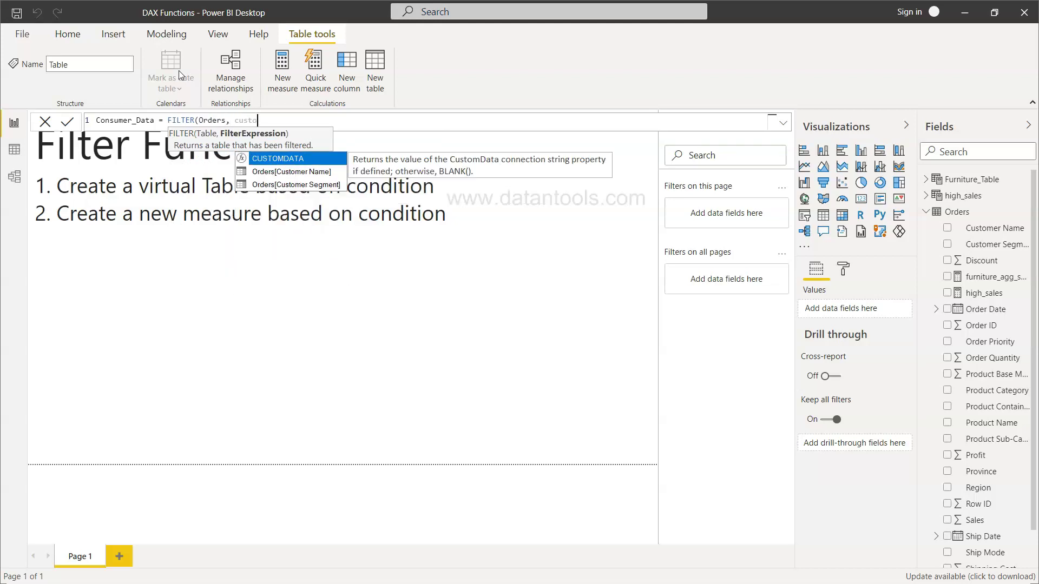
pyautogui.press('Down')
pyautogui.press('Down')
pyautogui.press('Tab')
pyautogui.write('= "C')
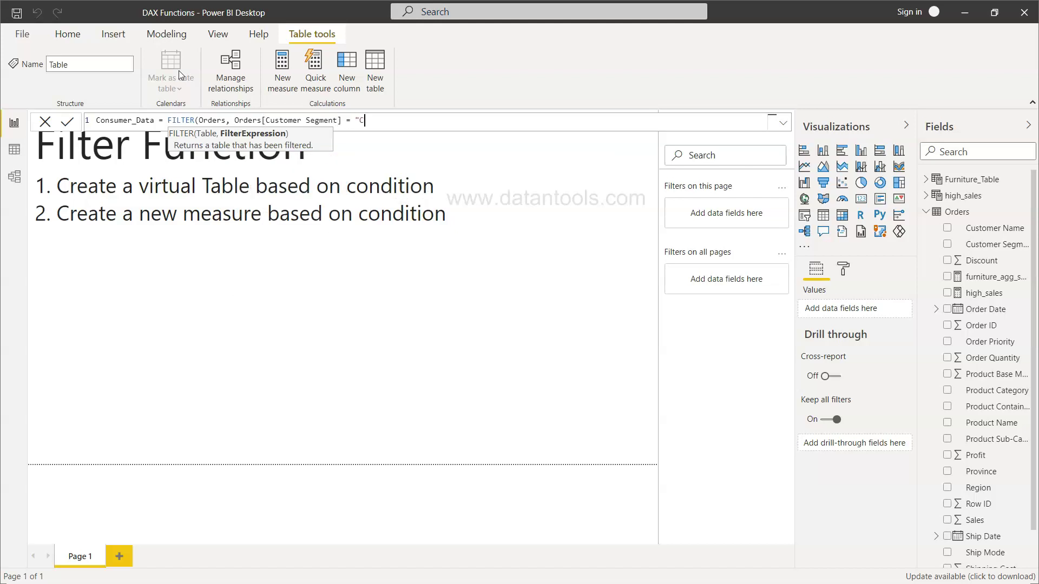
pyautogui.write('onsumer")')
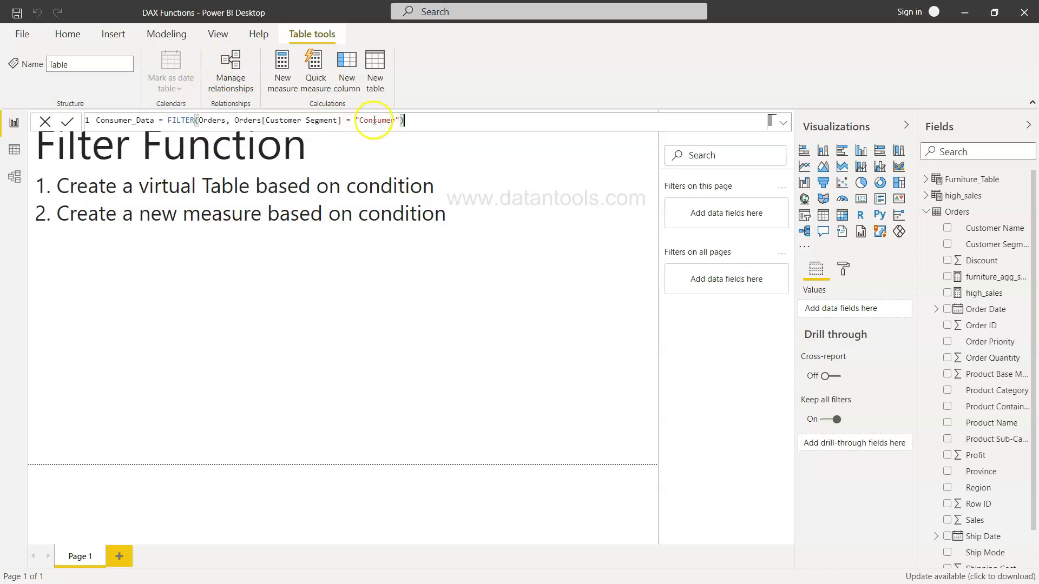
pyautogui.click(411, 120)
pyautogui.click(67, 124)
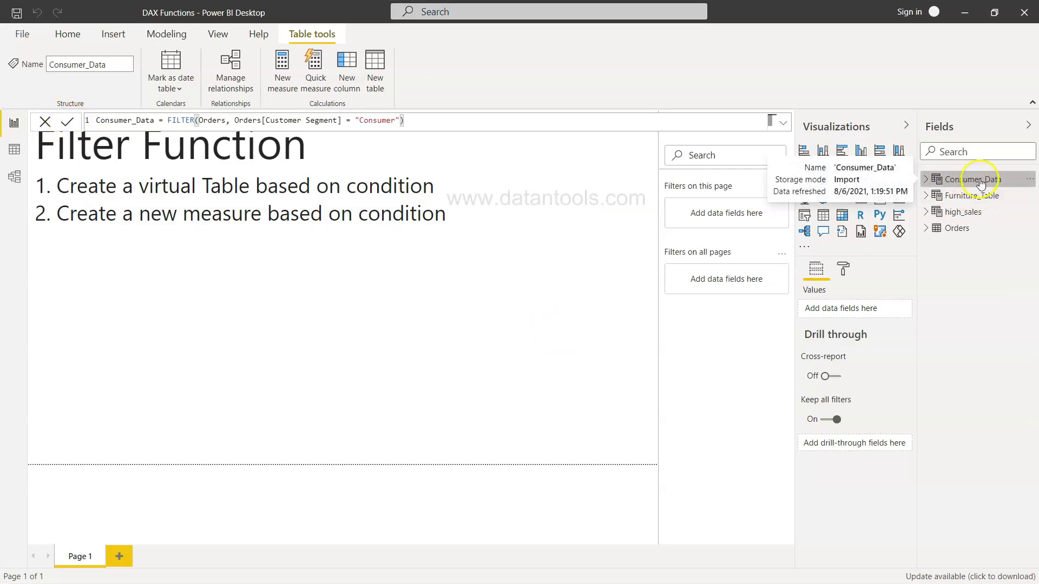
# Step: In Data view, confirm Consumer_Data's Customer Segment column holds only Consumer, then return to the report
pyautogui.click(14, 152)
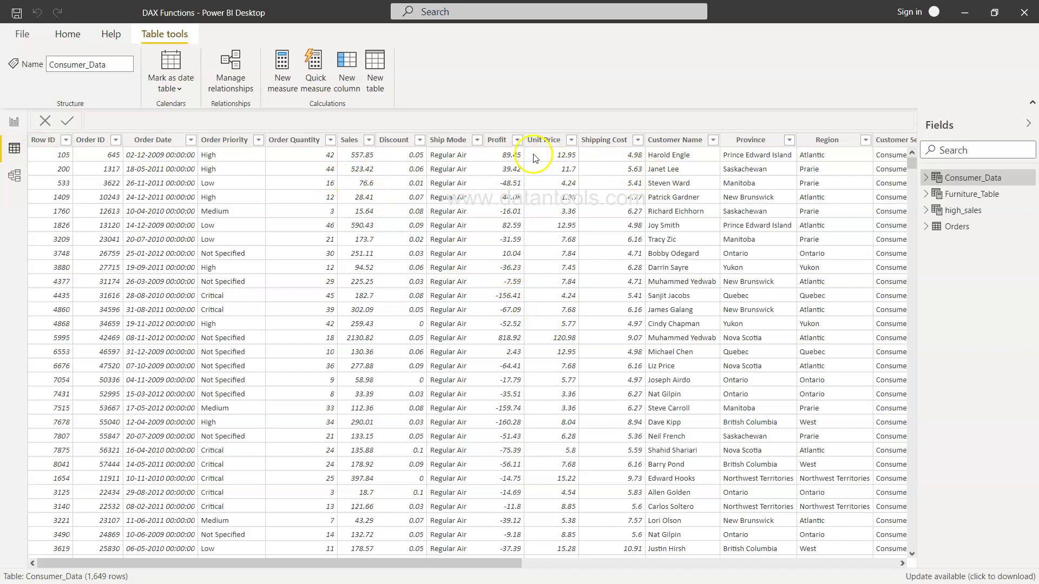
pyautogui.hscroll(5, 628, 248)
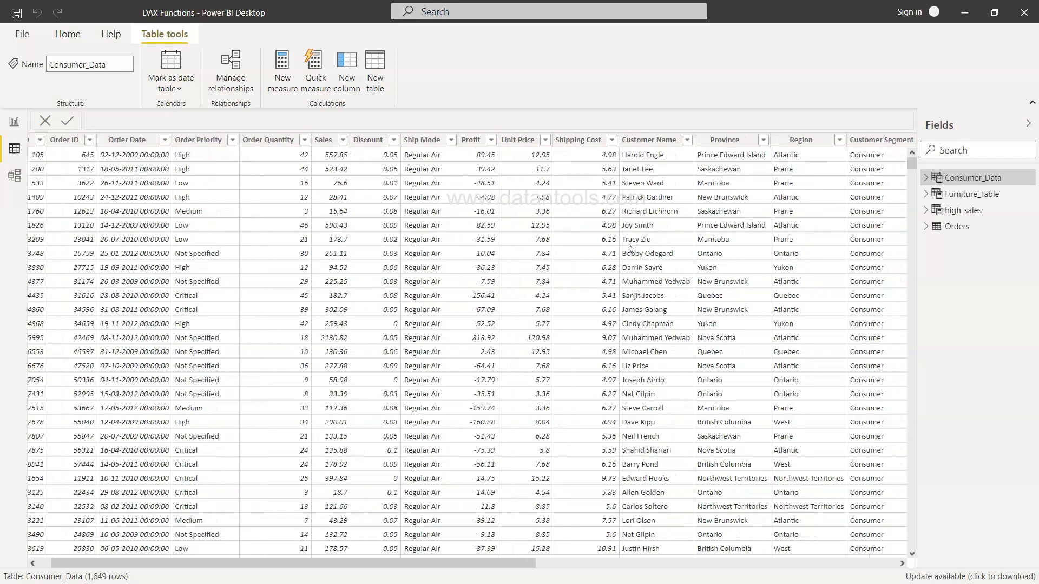
pyautogui.hscroll(1, 628, 248)
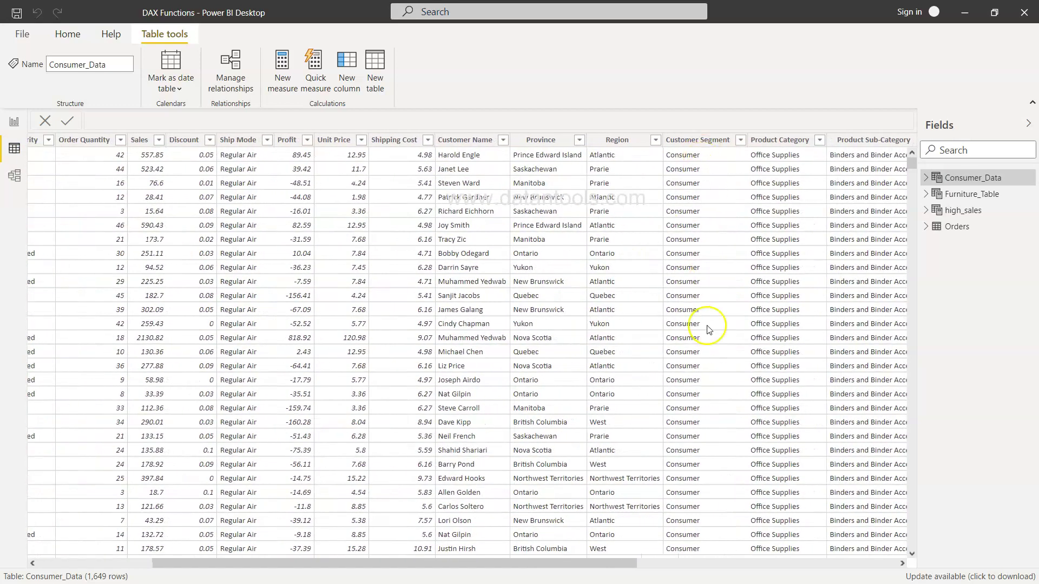
pyautogui.click(737, 141)
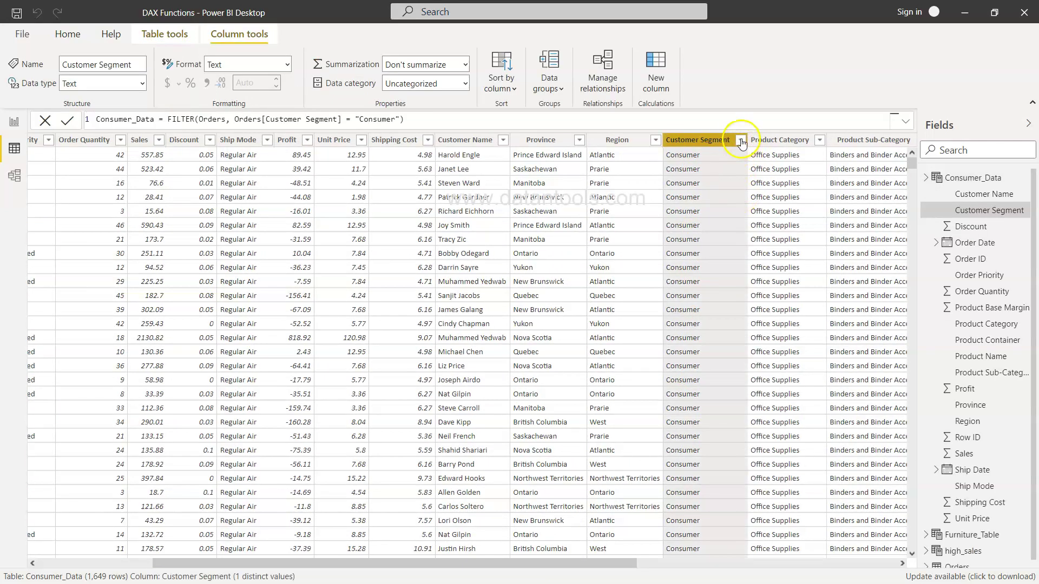
pyautogui.click(740, 140)
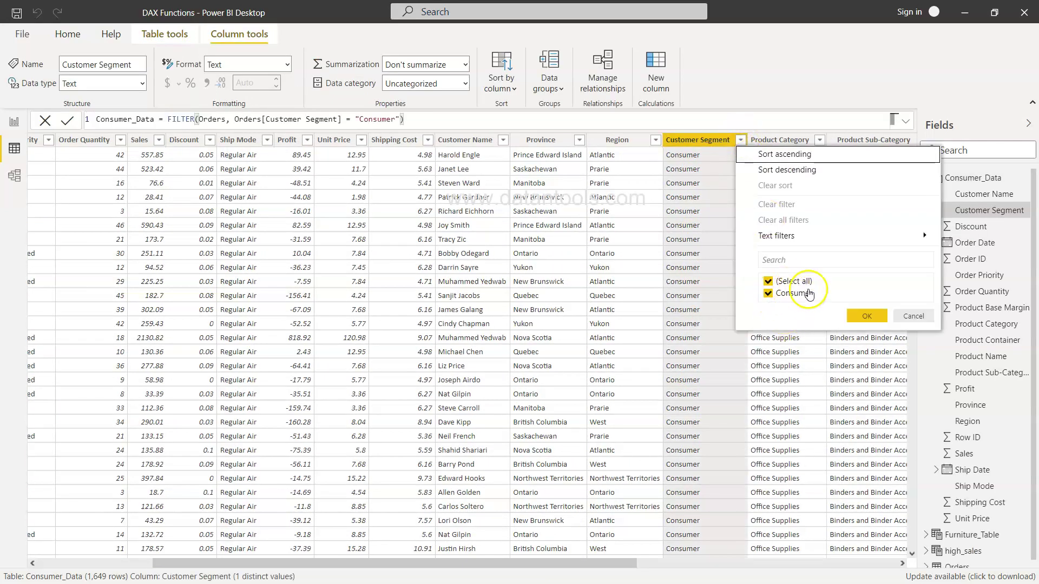
pyautogui.click(913, 317)
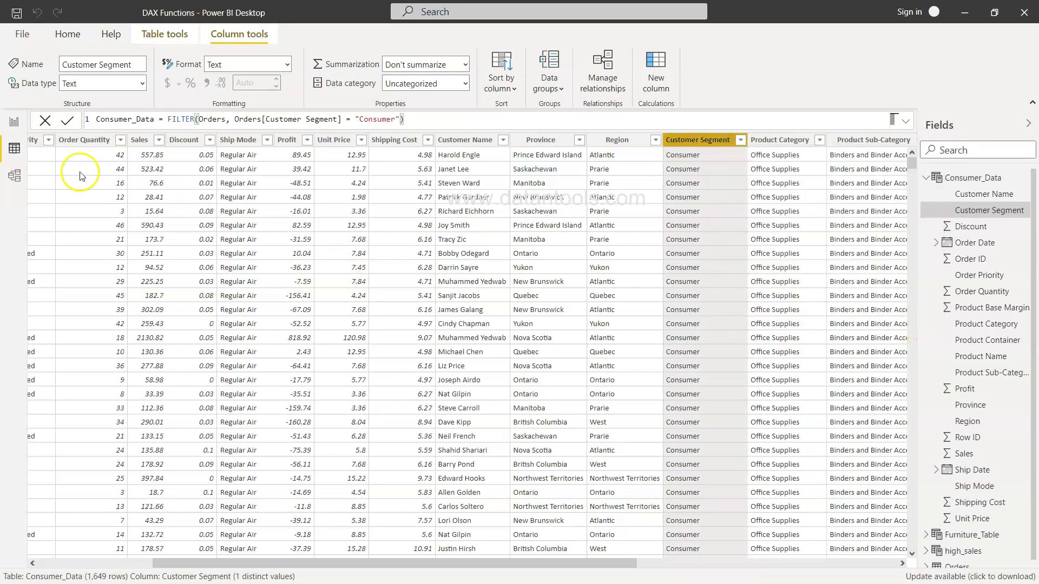
pyautogui.click(13, 125)
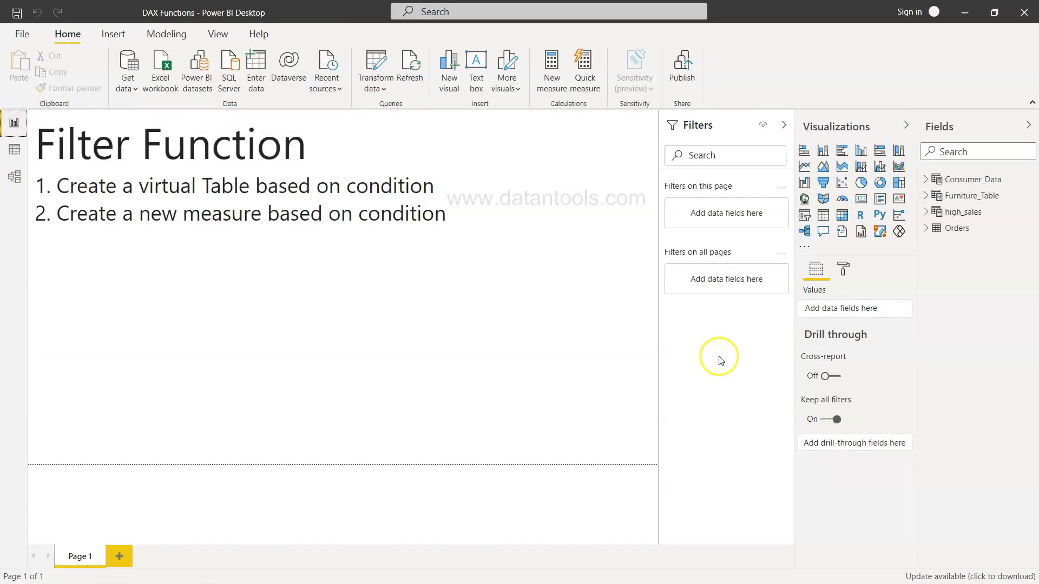
# Step: Widen the Fields pane with Orders expanded, then collapse Orders
pyautogui.click(932, 230)
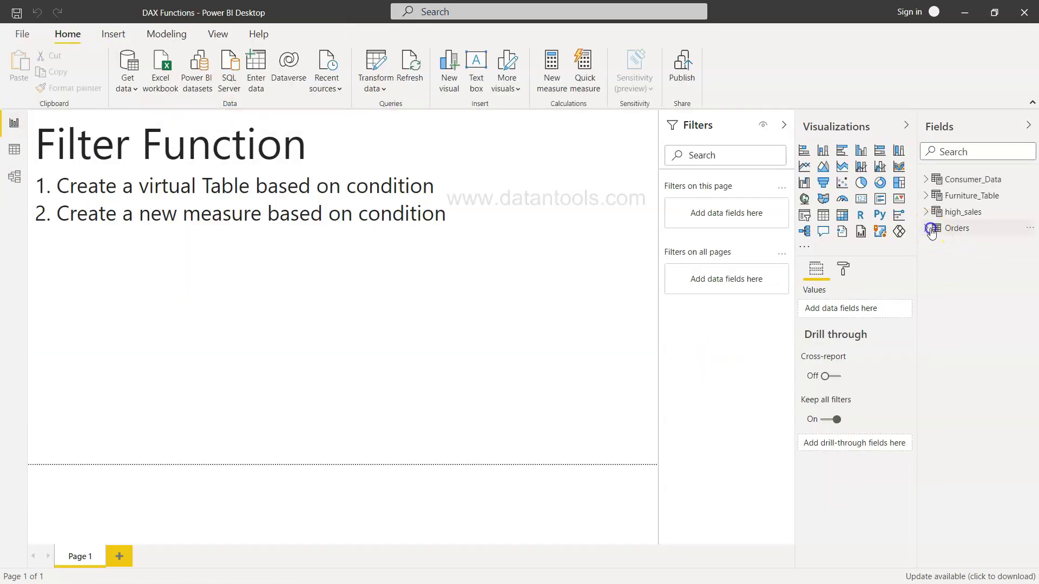
pyautogui.scroll(-1, 966, 345)
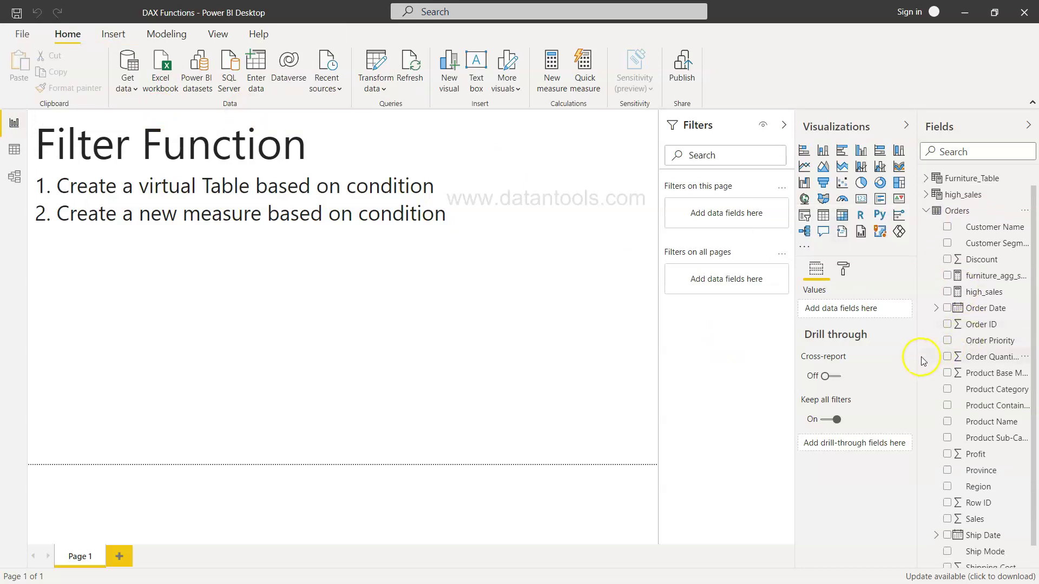
pyautogui.moveTo(922, 361); pyautogui.dragTo(866, 370)
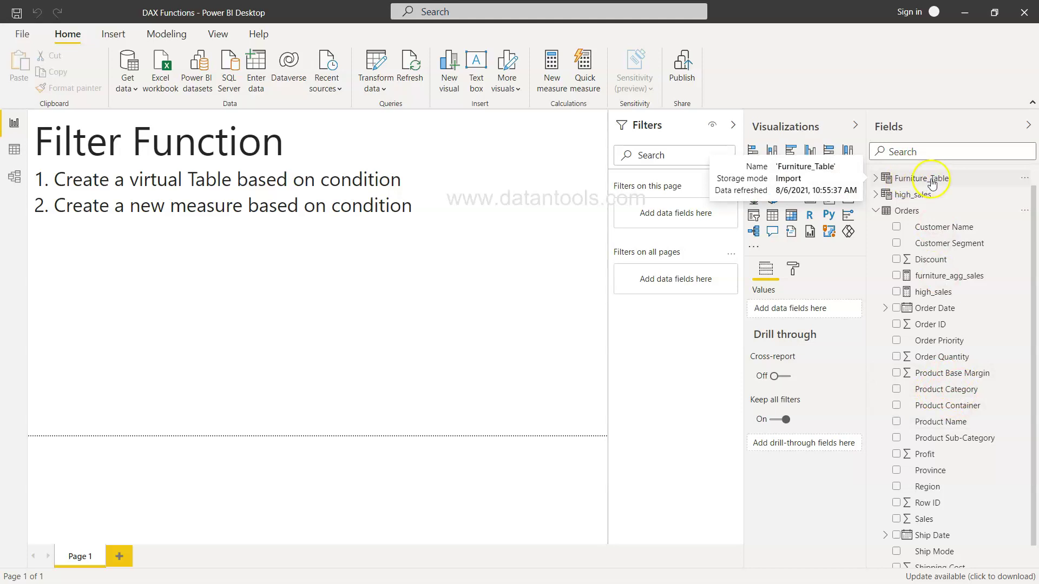
pyautogui.scroll(-1, 949, 414)
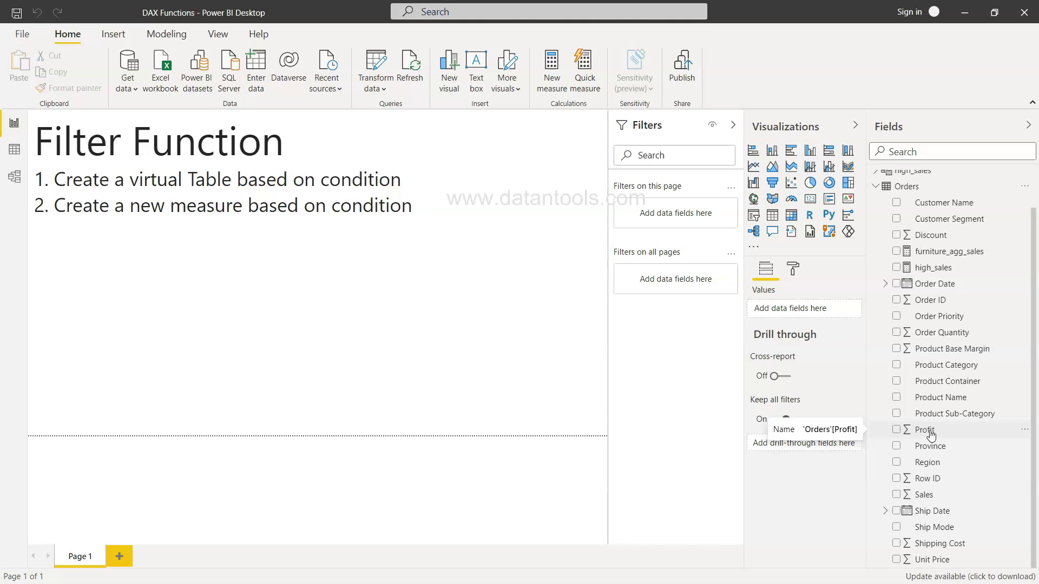
pyautogui.click(876, 186)
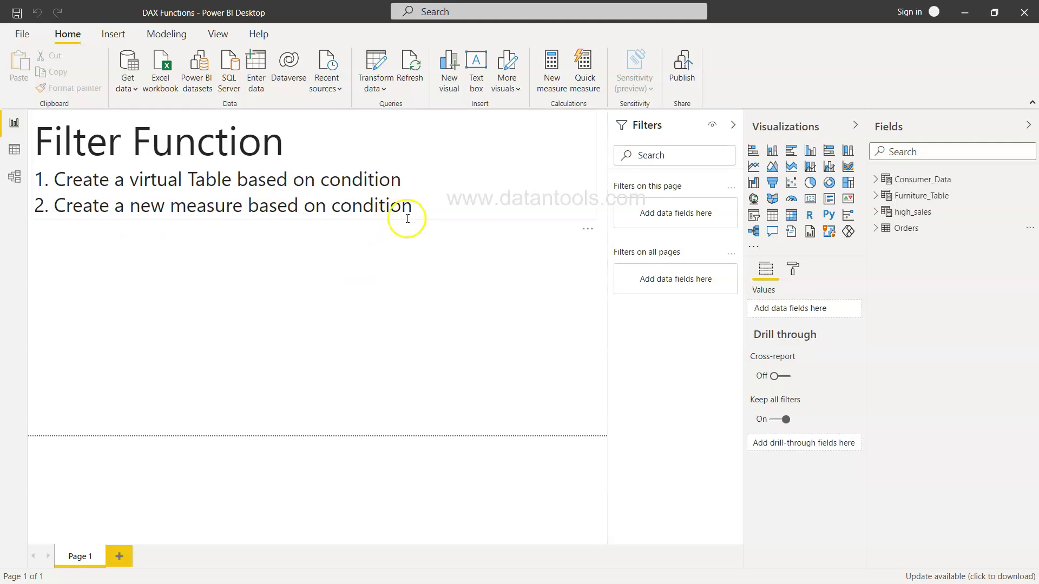
# Step: Begin a new measure Consumer_Sales = CALCULATE(sum(Orders[Sales]) in the formula bar
pyautogui.click(553, 73)
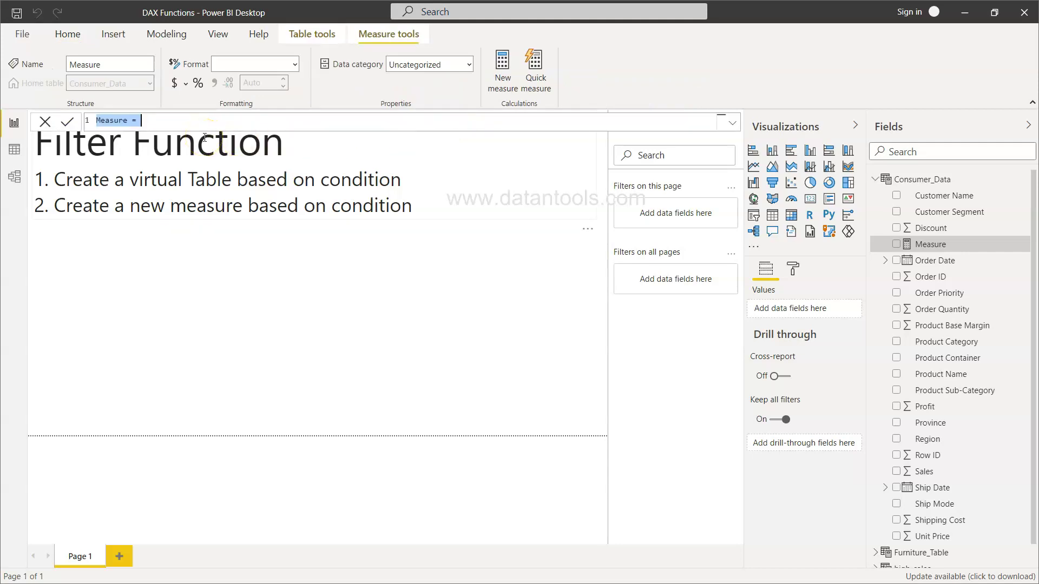
pyautogui.write('co')
pyautogui.write('onsumer ')
pyautogui.write('_Sales =')
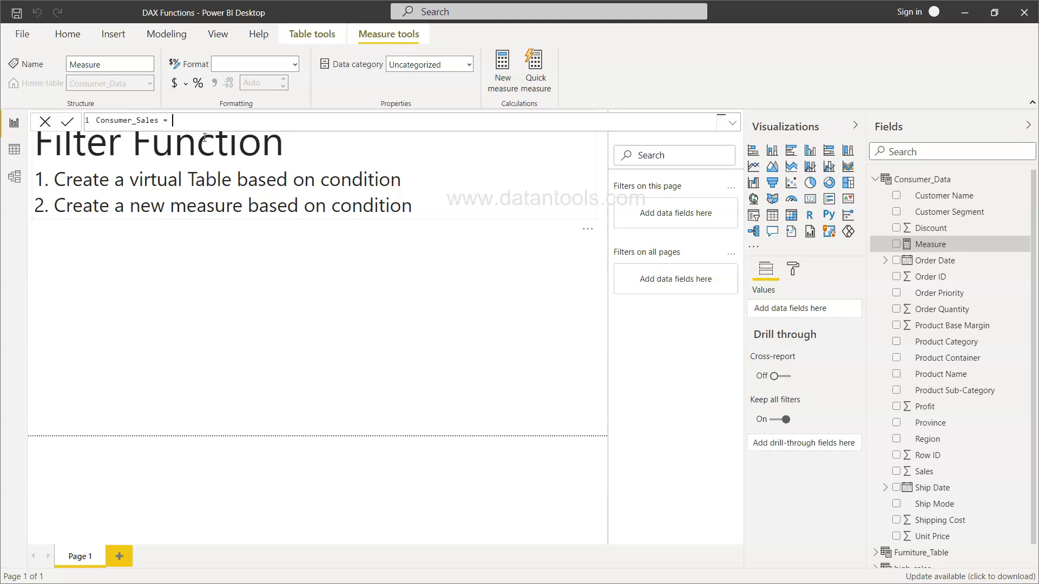
pyautogui.write(' cal')
pyautogui.press('Tab')
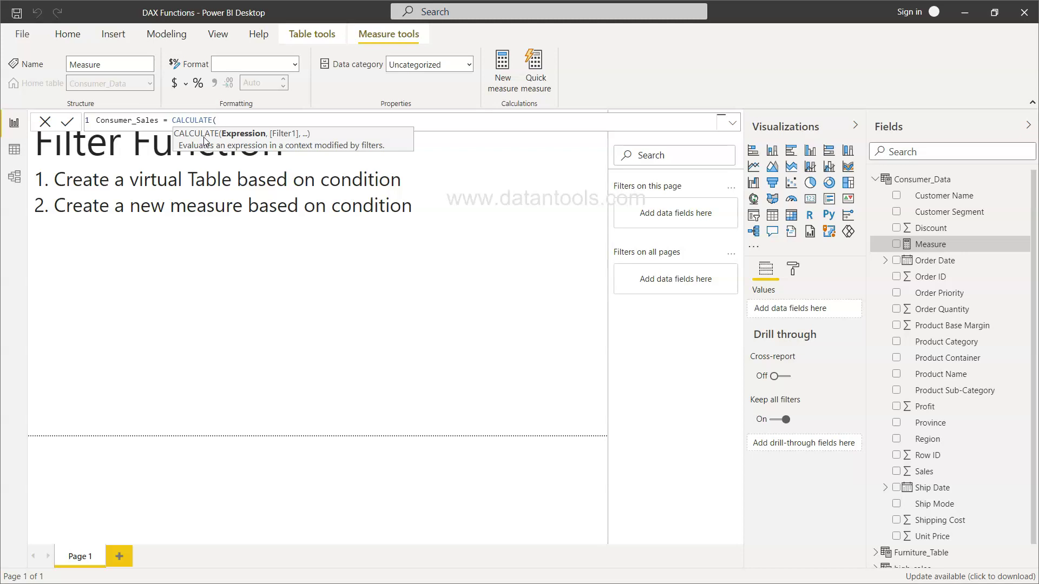
pyautogui.write('sum(Sa')
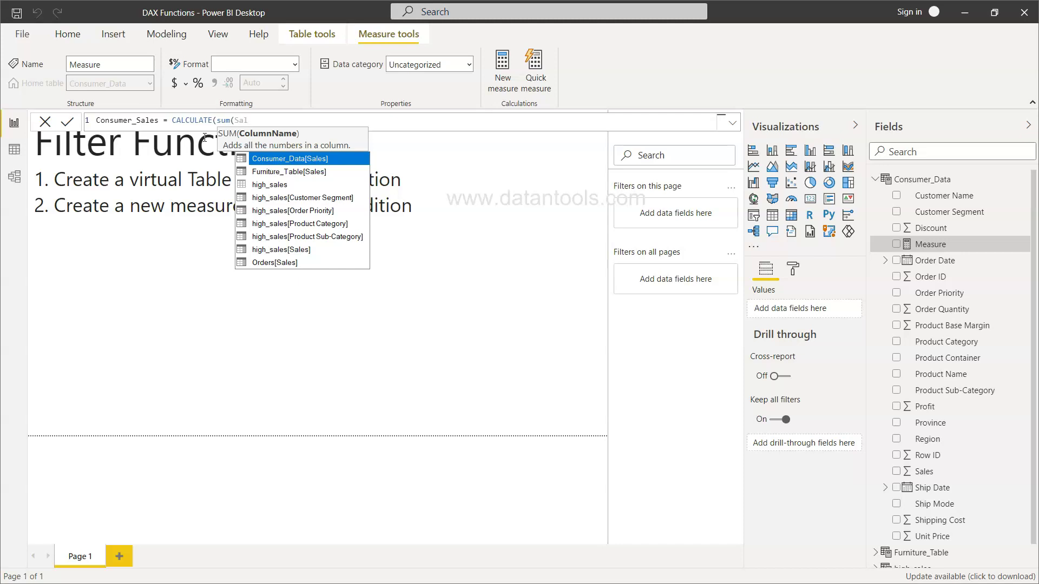
pyautogui.write('l')
pyautogui.press('Down')
pyautogui.press('Down')
pyautogui.press('Down')
pyautogui.press('Down')
pyautogui.press('Down')
pyautogui.press('Down')
pyautogui.press('Down')
pyautogui.press('Down')
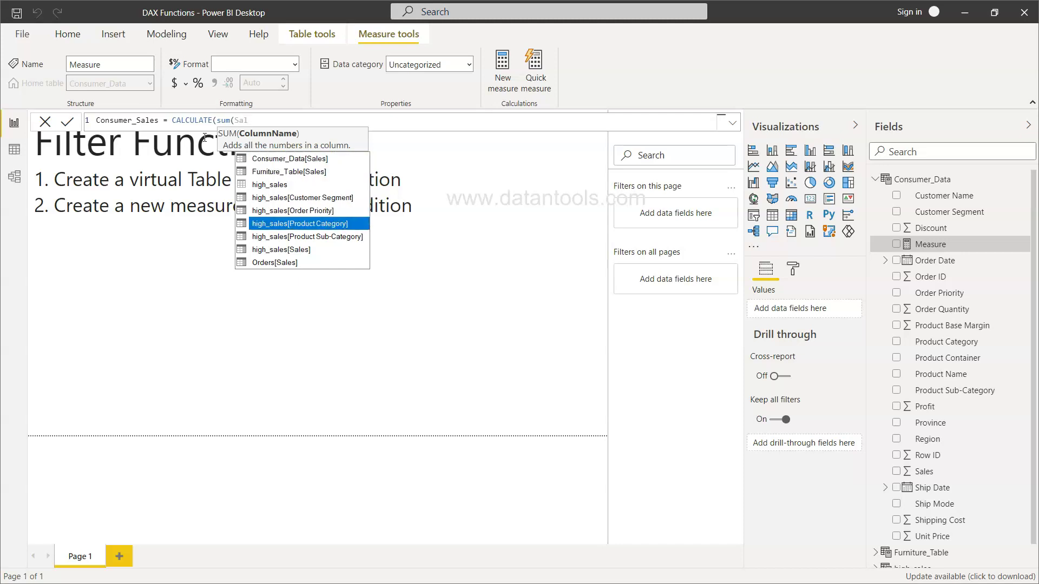
pyautogui.press('Tab')
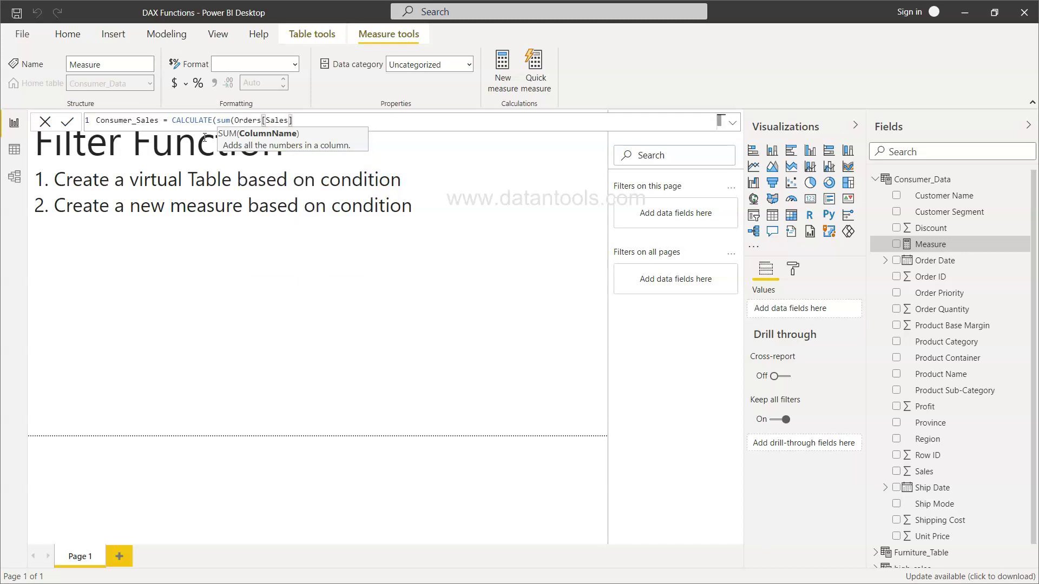
# Step: Add FILTER(Orders, Orders[Customer Segment]="Consumer"), commit the measure, and select its whole formula
pyautogui.write('),')
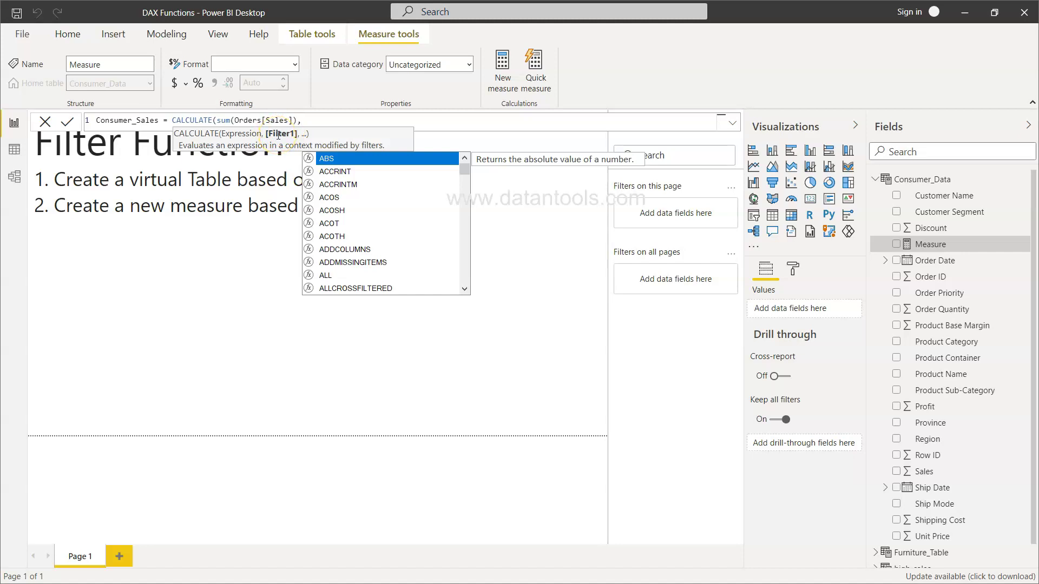
pyautogui.write('FILTER(')
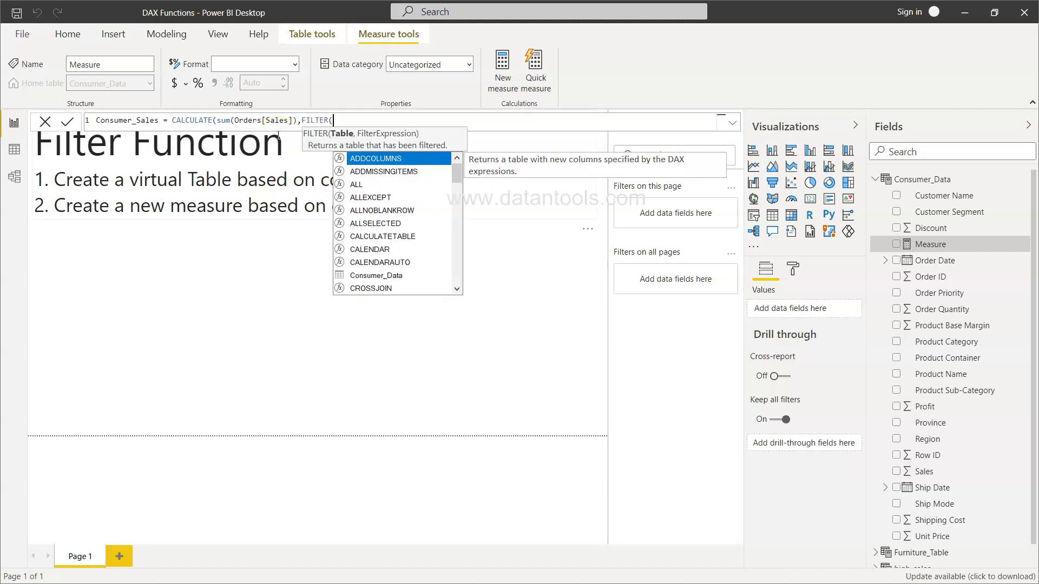
pyautogui.write('Orders, ')
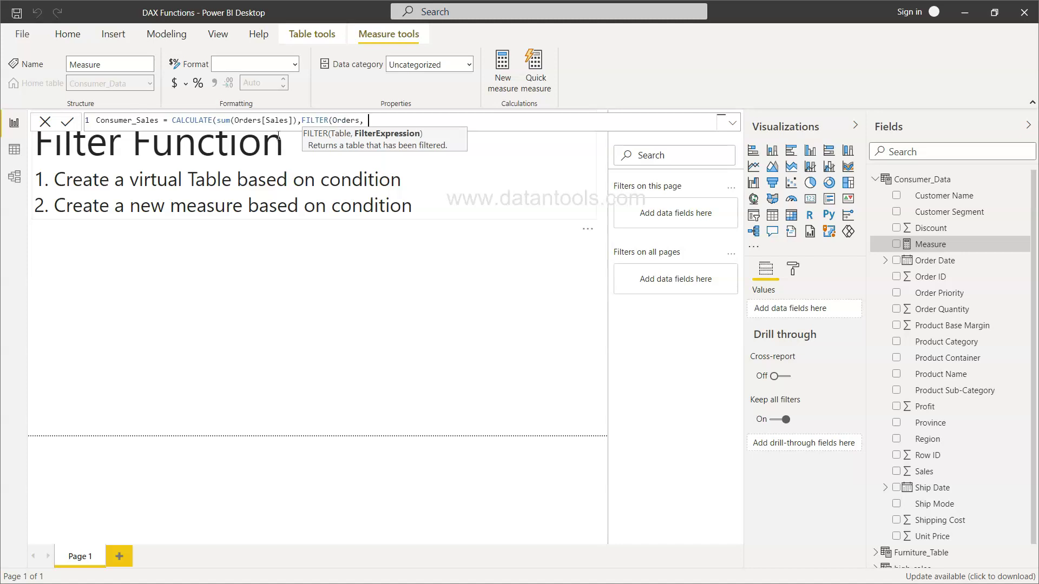
pyautogui.write('custo')
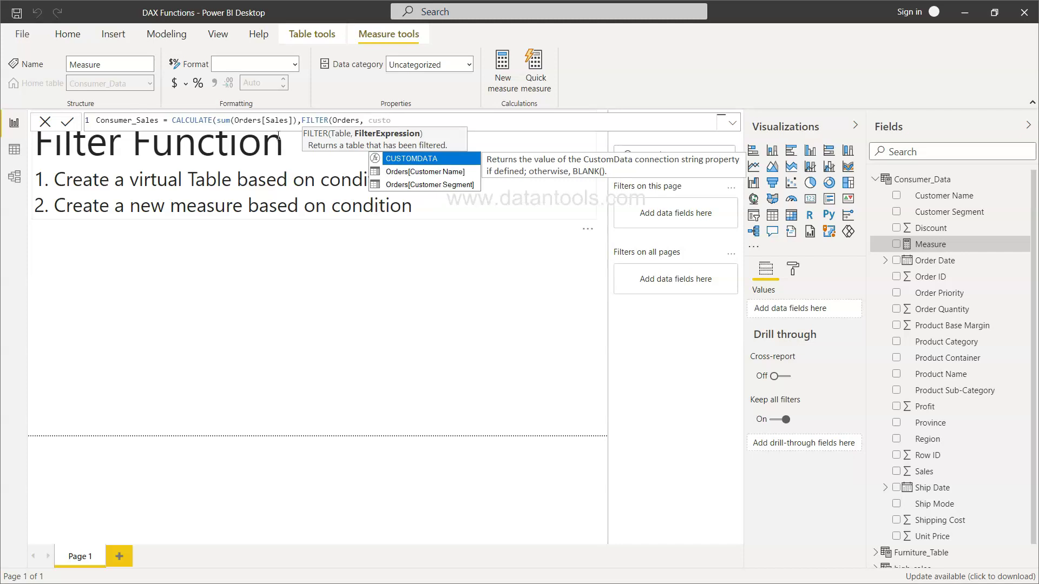
pyautogui.press('Down')
pyautogui.press('Down')
pyautogui.press('Tab')
pyautogui.write('="Consume')
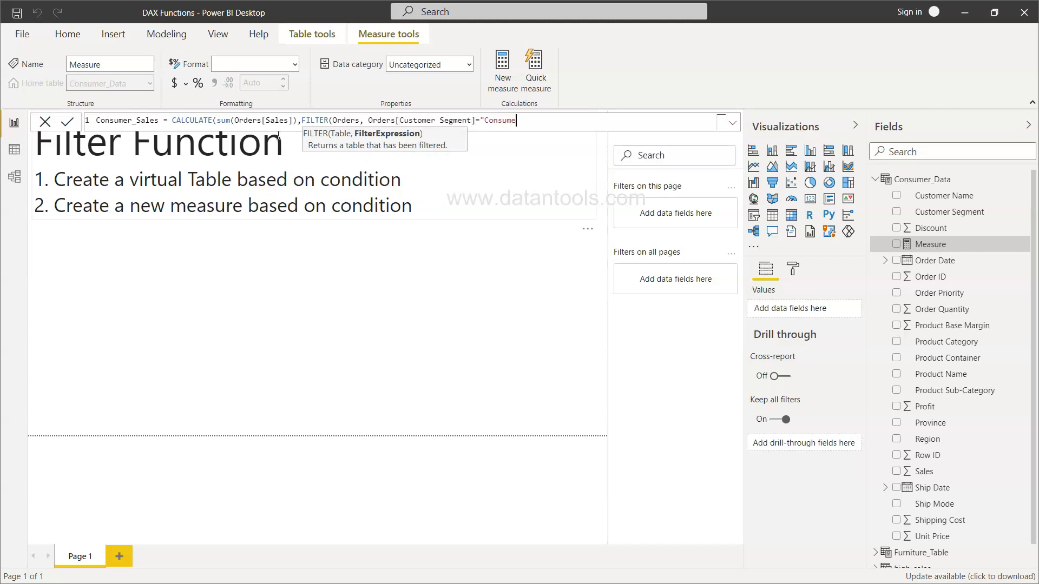
pyautogui.write('r")')
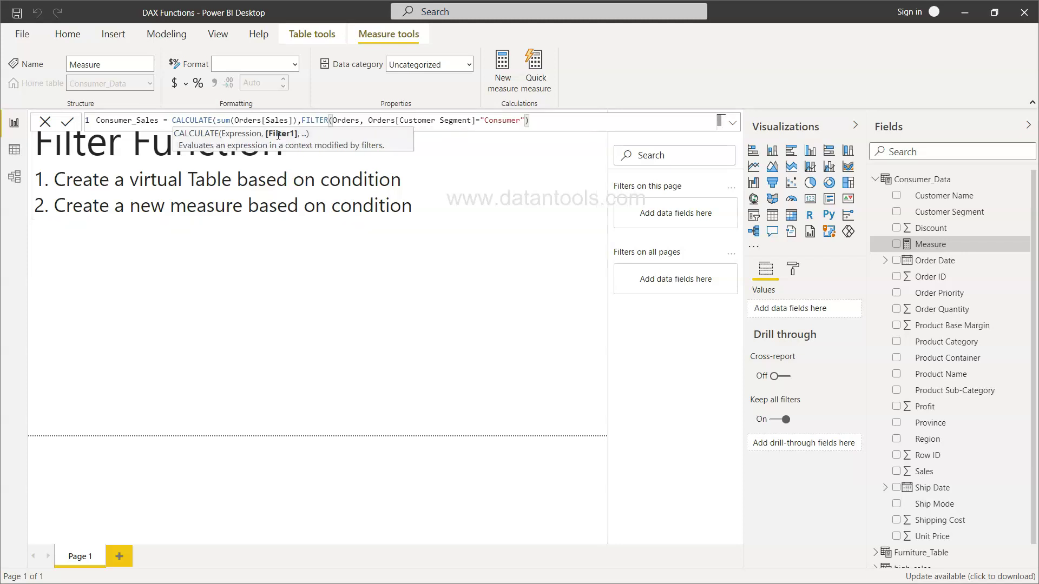
pyautogui.write(')')
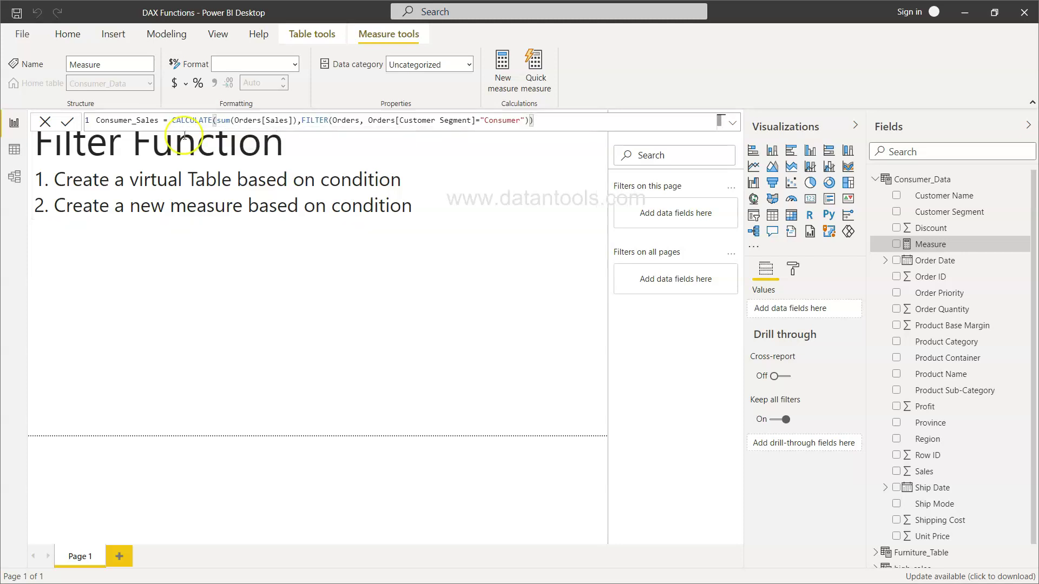
pyautogui.click(67, 122)
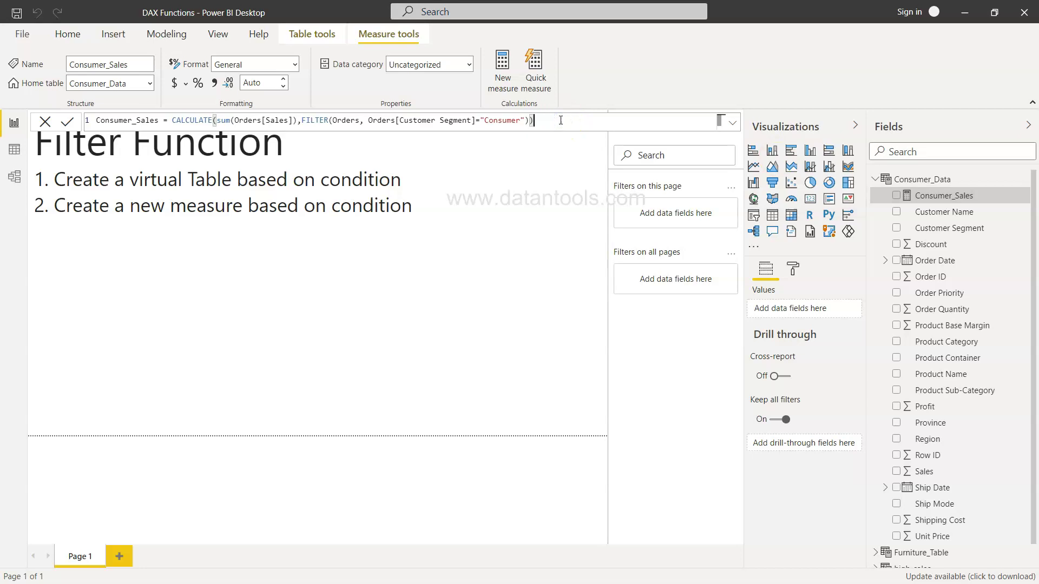
pyautogui.hotkey('ctrl', 'a')
pyautogui.hotkey('ctrl', 'c')
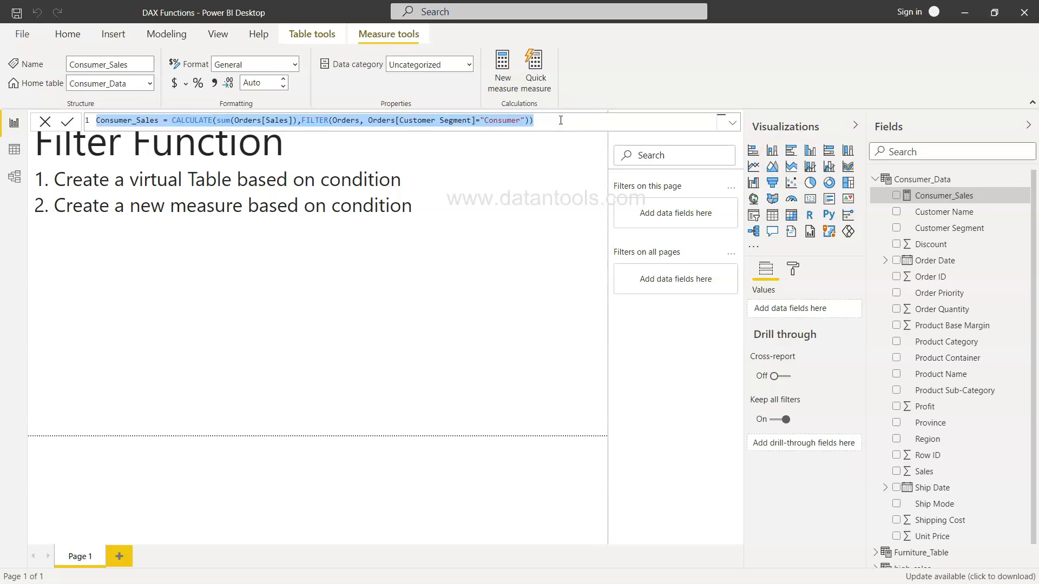
# Step: Delete the Consumer_Sales measure from the model and select the Orders table instead
pyautogui.click(948, 195)
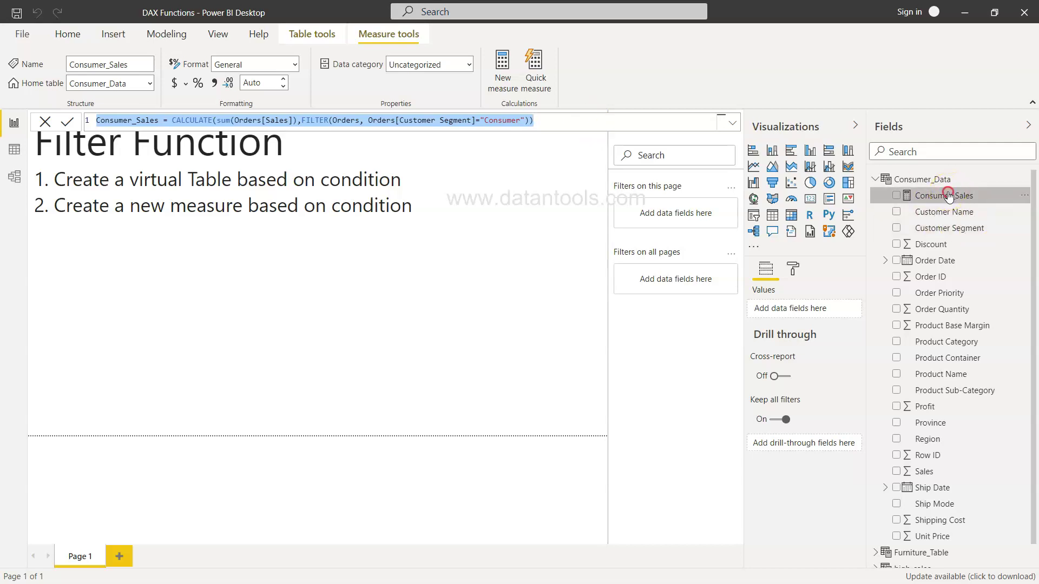
pyautogui.rightClick(948, 195)
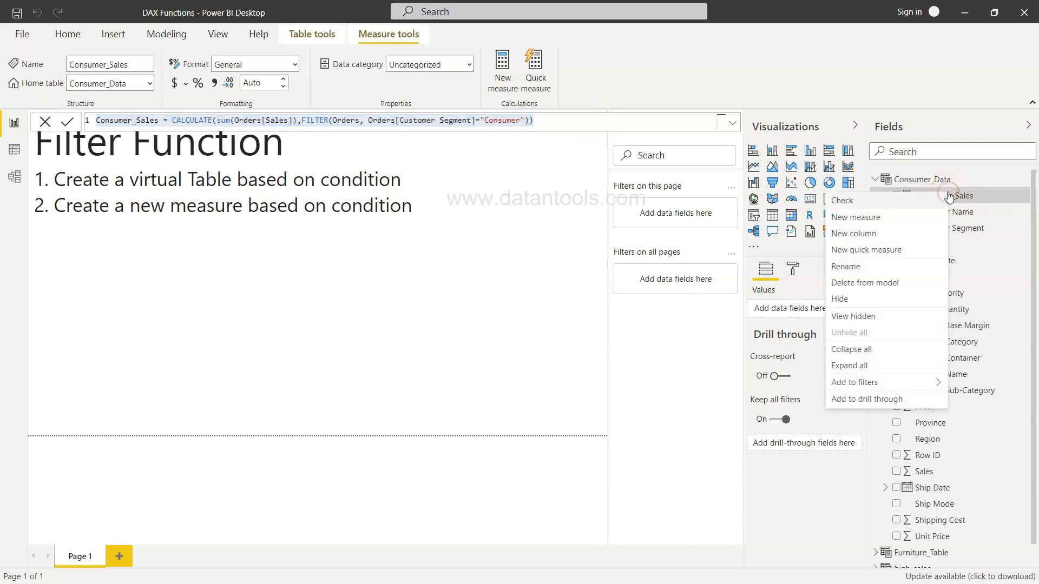
pyautogui.click(877, 282)
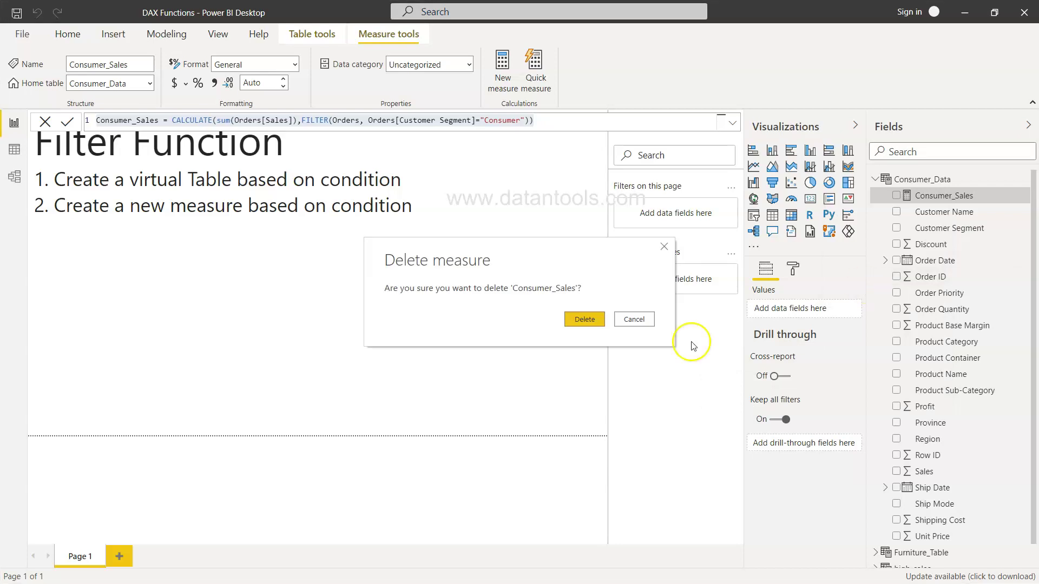
pyautogui.click(584, 319)
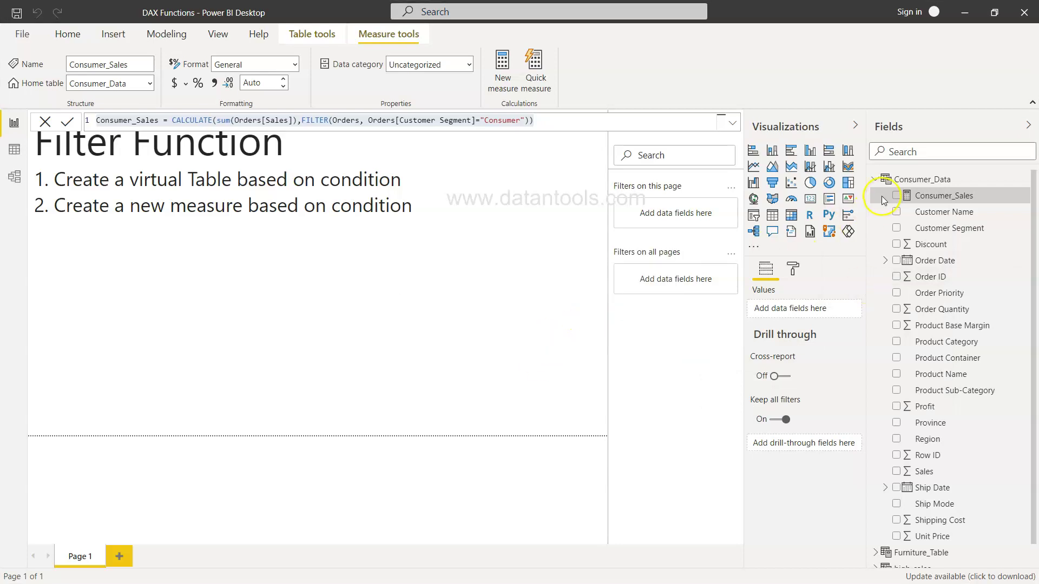
pyautogui.click(875, 180)
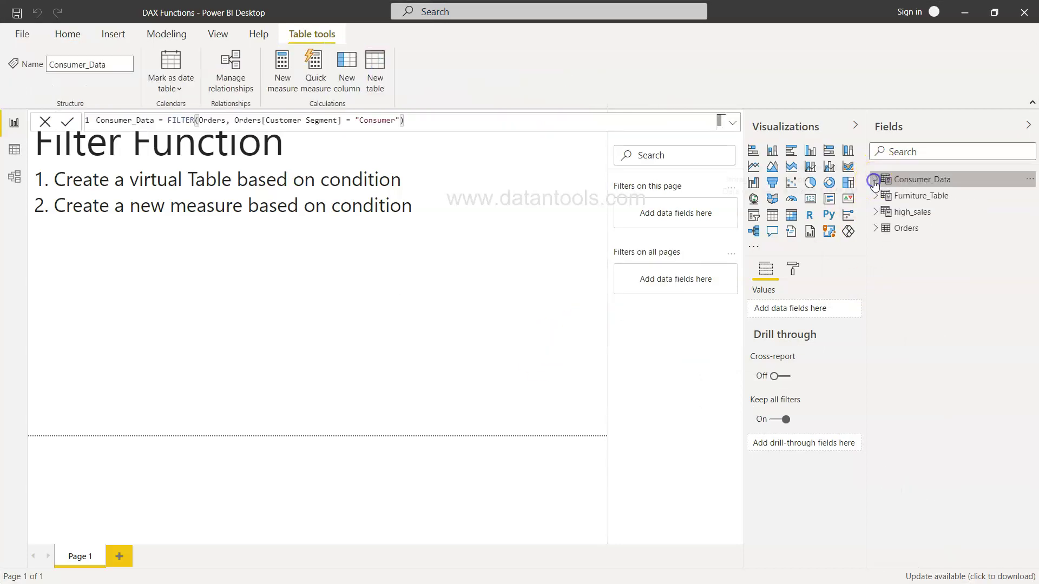
pyautogui.click(914, 230)
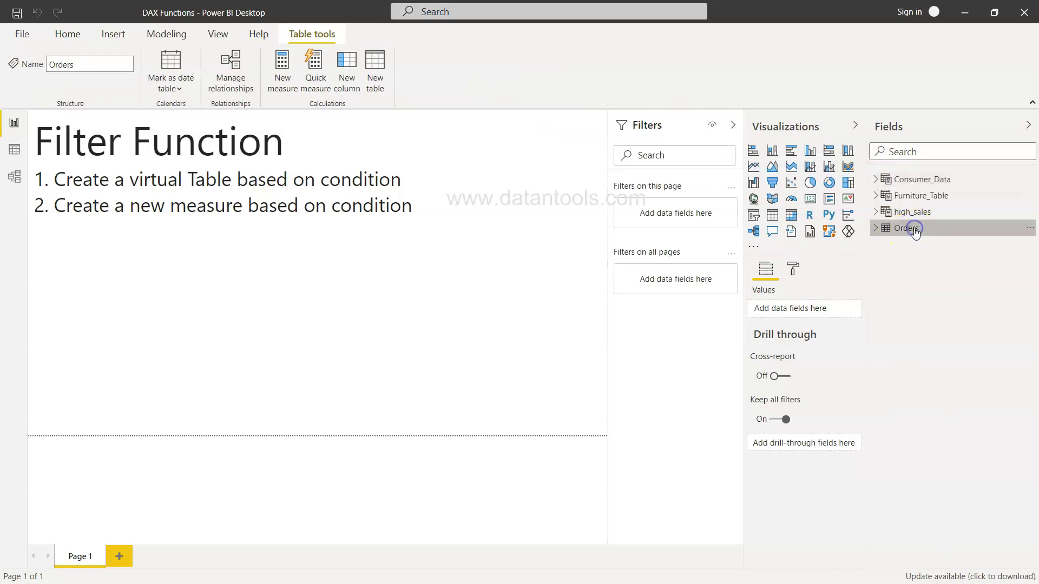
# Step: Create Consumer_Sales in Orders by pasting the CALCULATE-with-FILTER formula, and commit it
pyautogui.click(281, 76)
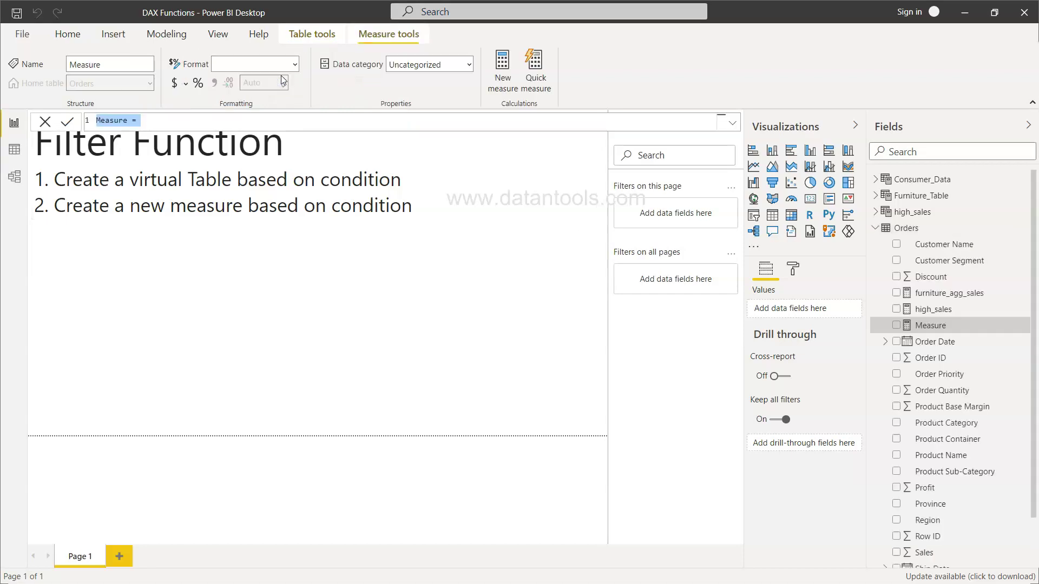
pyautogui.write('c')
pyautogui.write('onsum')
pyautogui.write('er_Sakes')
pyautogui.press('BackSpace')
pyautogui.press('BackSpace')
pyautogui.press('BackSpace')
pyautogui.write('les =')
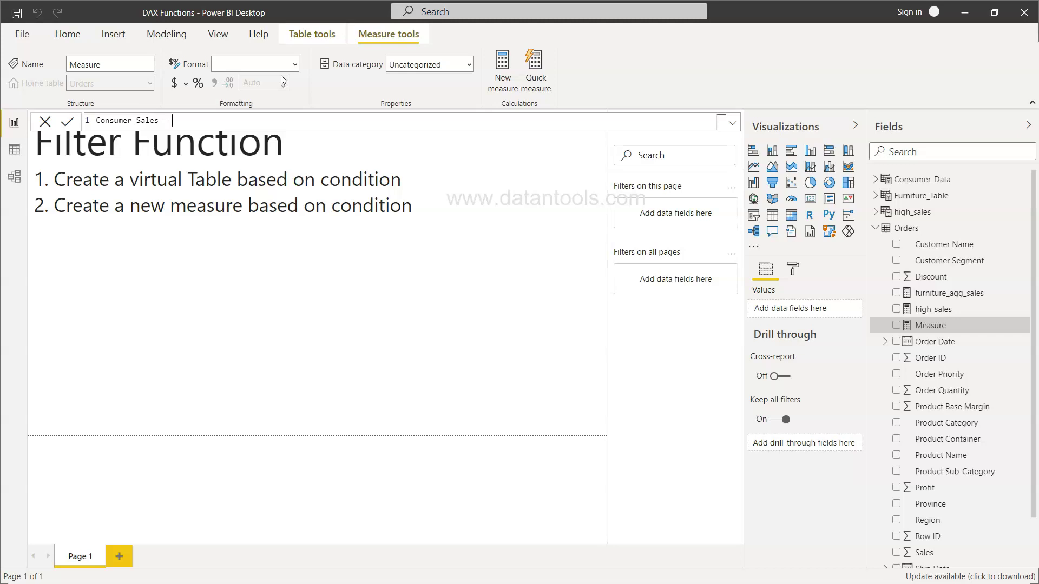
pyautogui.hotkey('ctrl', 'a')
pyautogui.hotkey('ctrl', 'v')
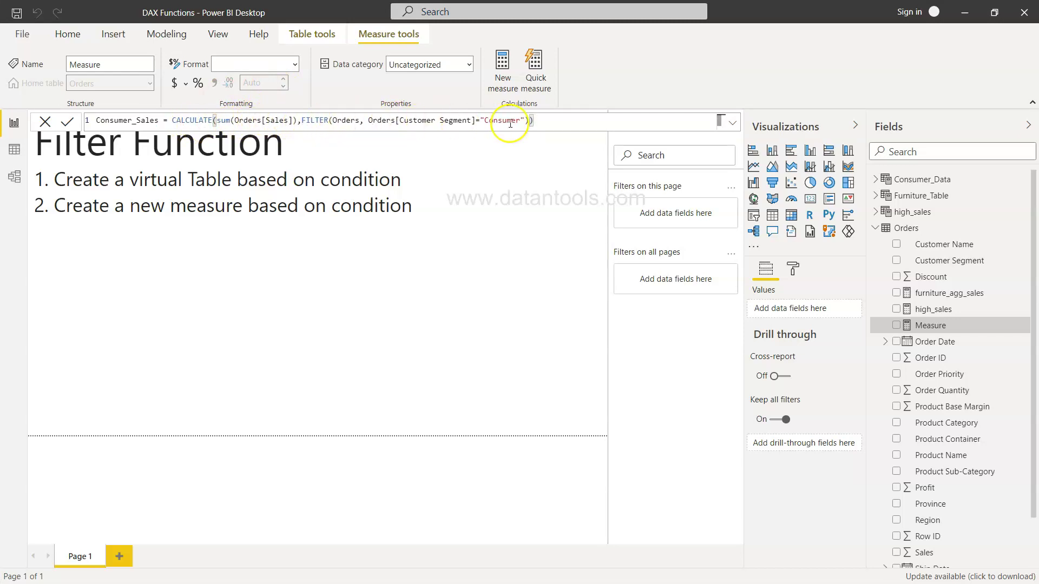
pyautogui.click(67, 121)
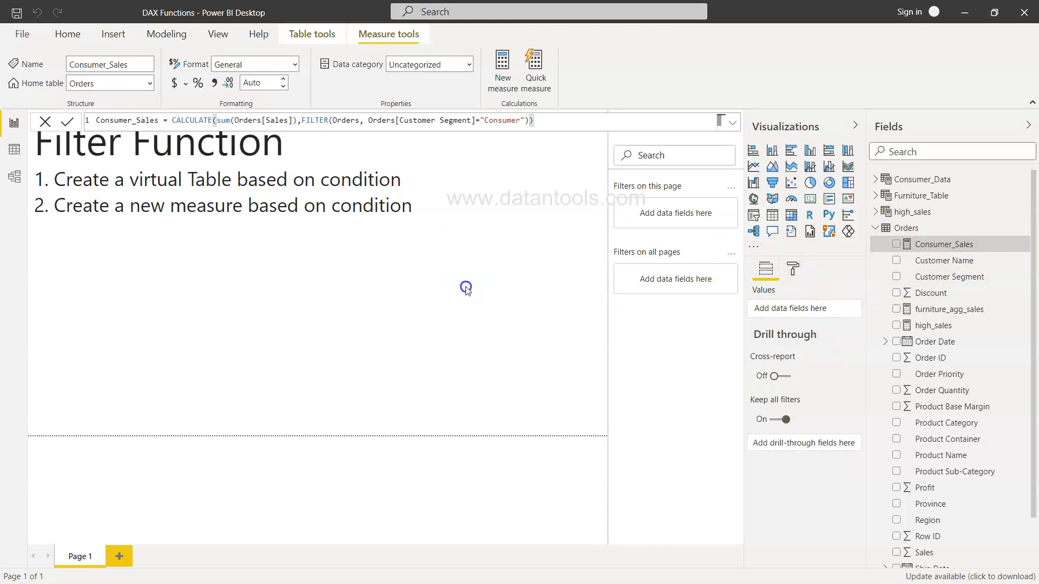
pyautogui.click(467, 290)
# Step: Add a narrowed card visual showing Consumer_Sales (3.06M)
pyautogui.click(814, 202)
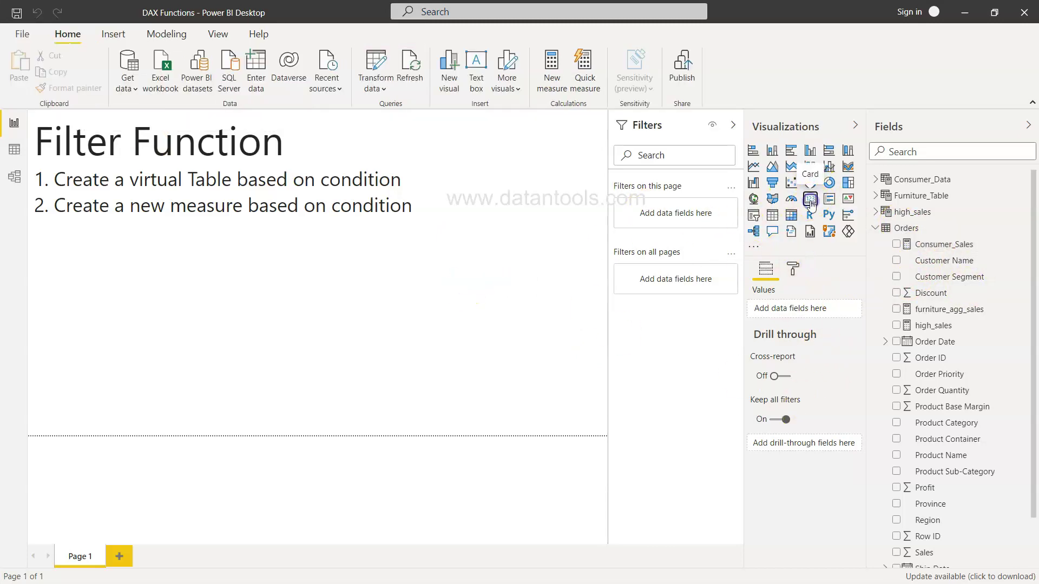
pyautogui.click(901, 245)
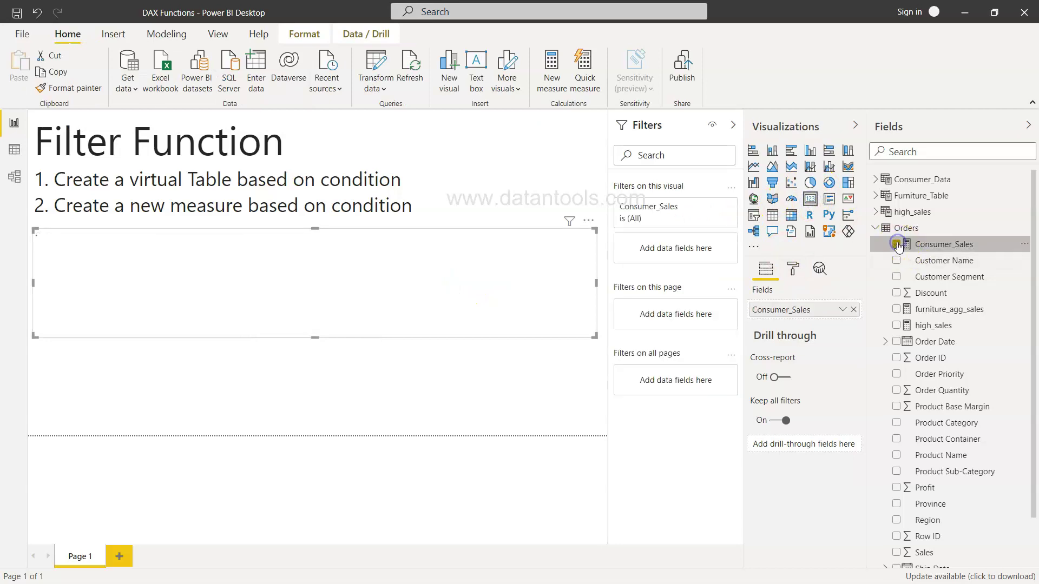
pyautogui.moveTo(596, 282); pyautogui.dragTo(200, 303)
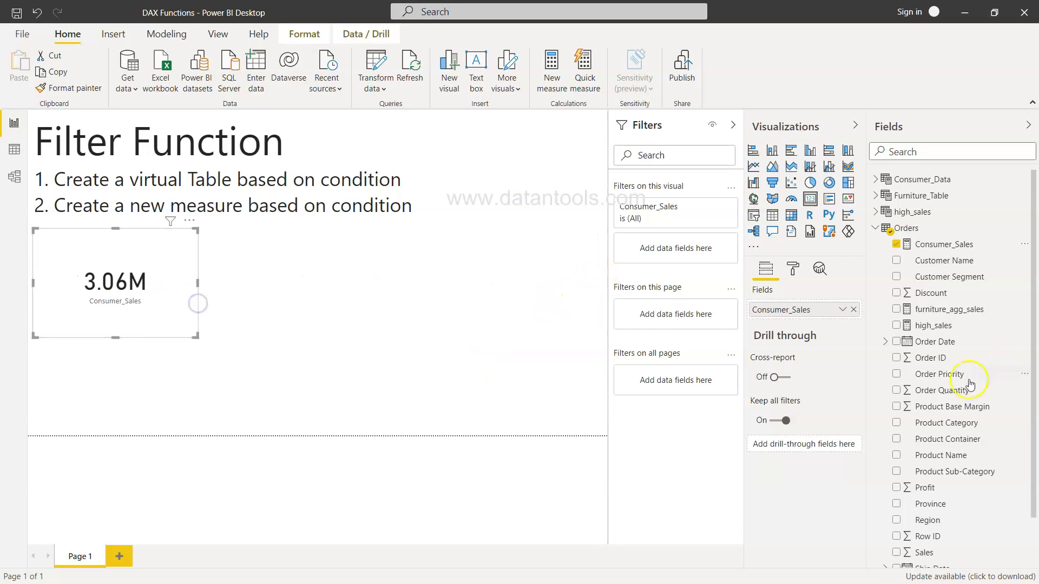
pyautogui.click(399, 319)
# Step: Add a second card visual showing total Sales (14.90M)
pyautogui.click(809, 198)
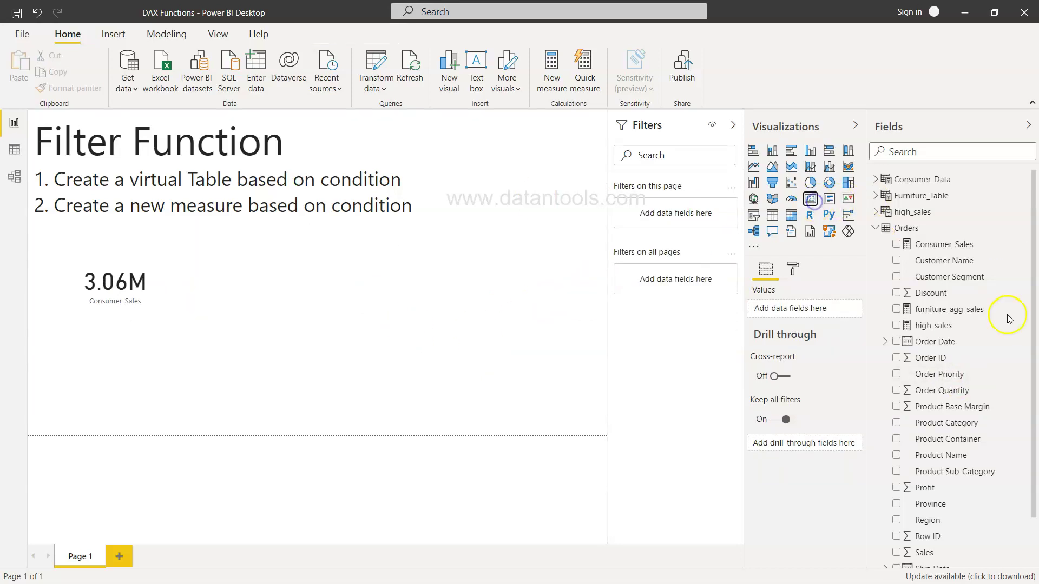
pyautogui.scroll(-3, 986, 406)
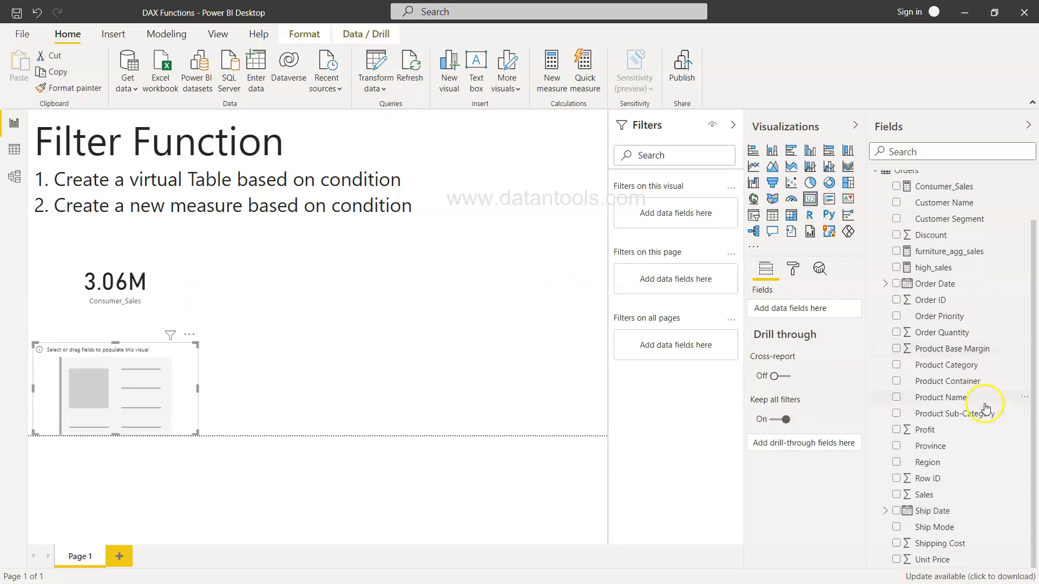
pyautogui.click(896, 494)
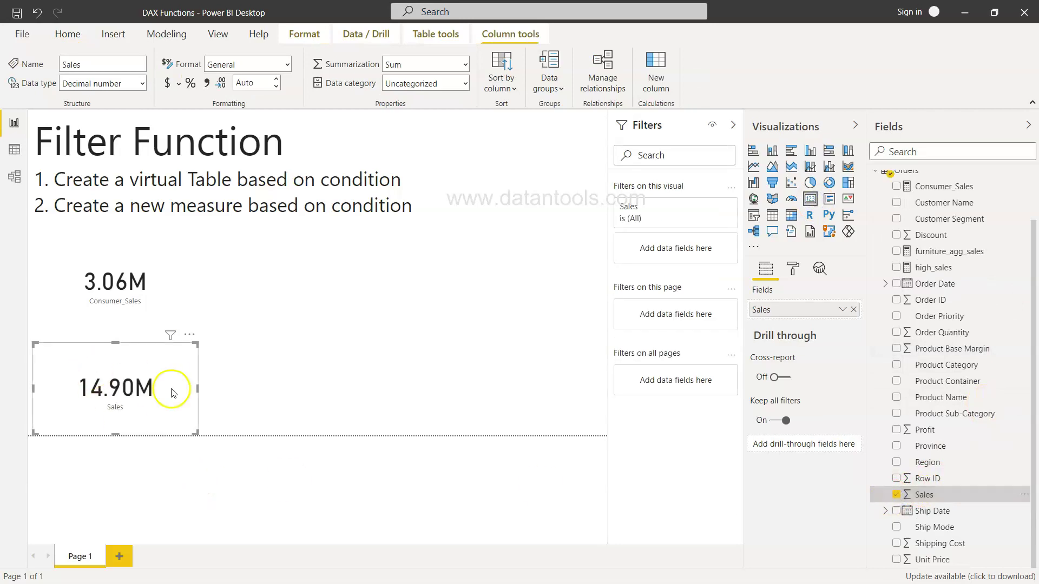
pyautogui.click(356, 349)
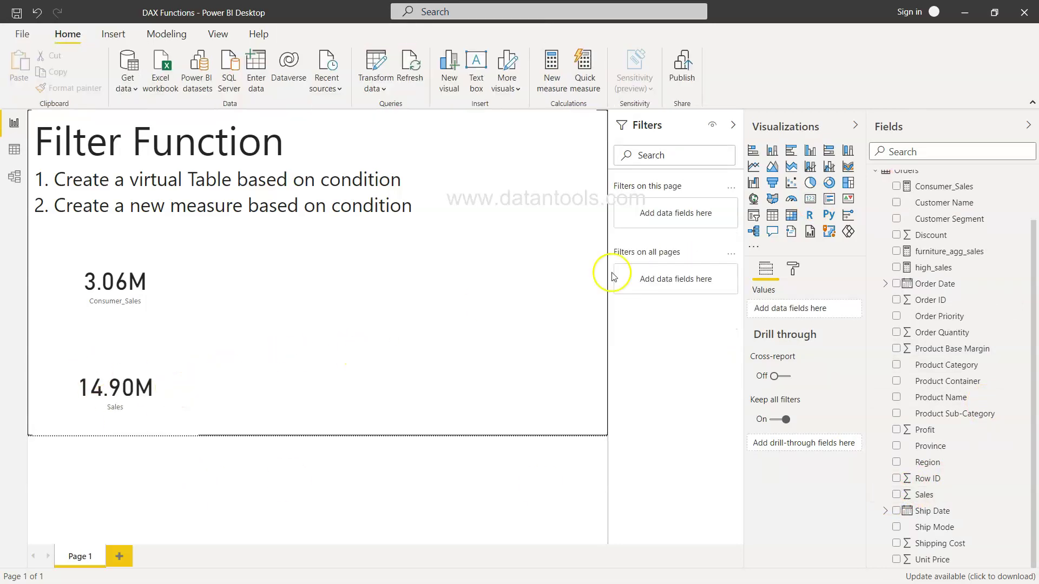
# Step: Add a slicer visual to the page that lists the Customer Segment values
pyautogui.click(755, 216)
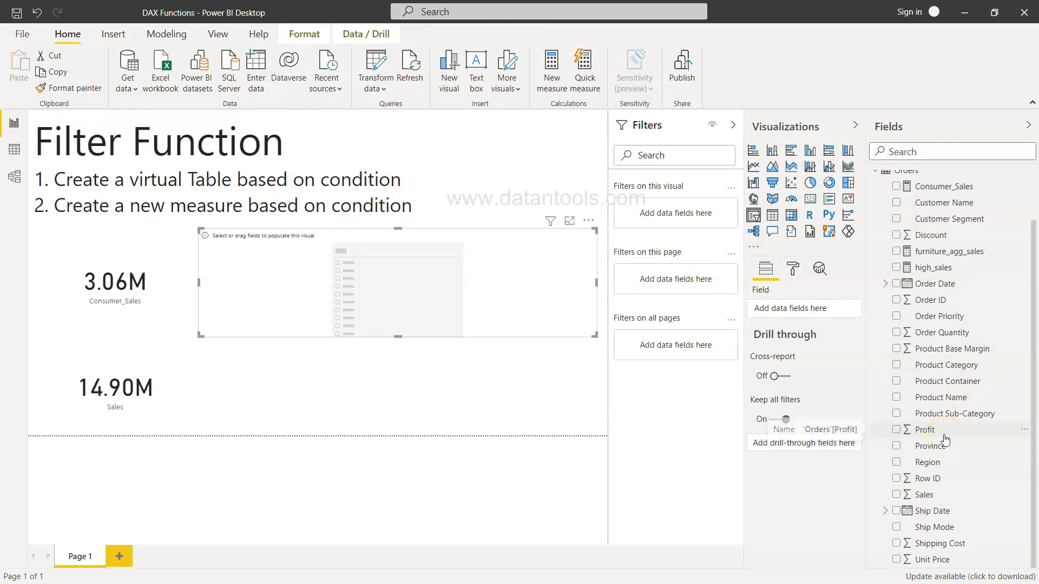
pyautogui.scroll(2, 945, 438)
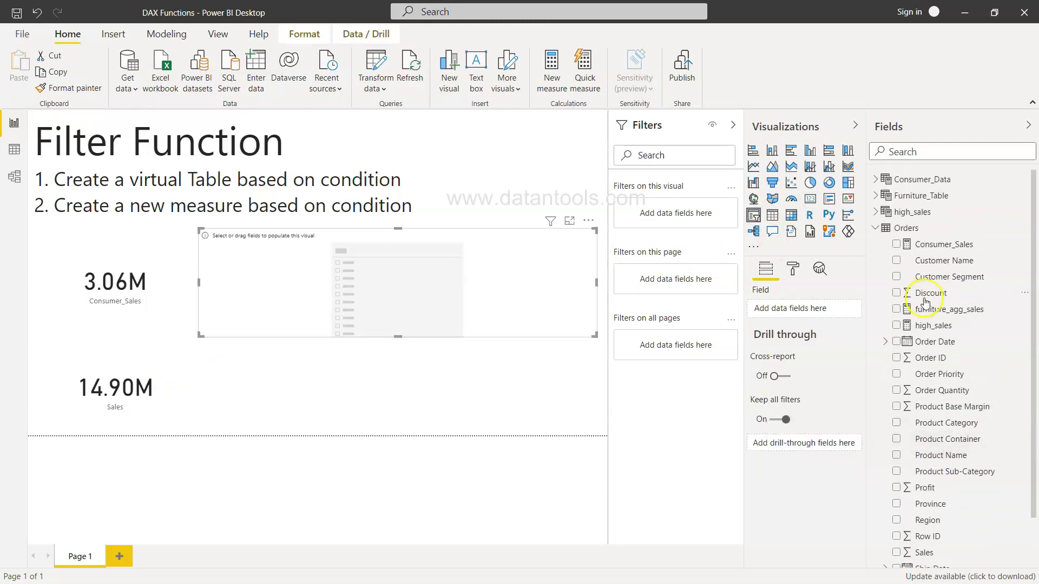
pyautogui.click(896, 278)
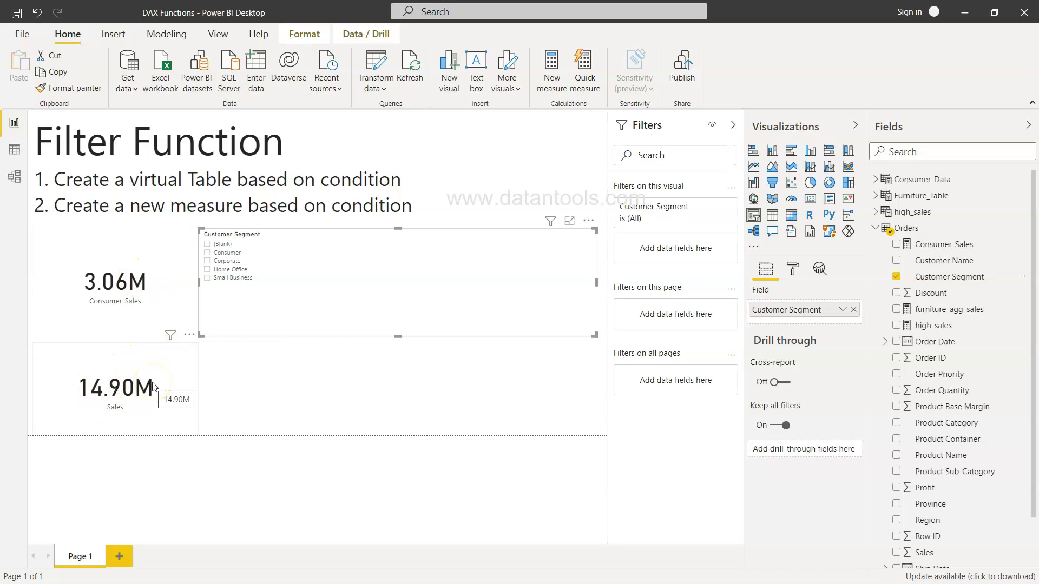
# Step: Filter the slicer to Consumer so both cards read 3.06M, and shrink the slicer box
pyautogui.click(207, 252)
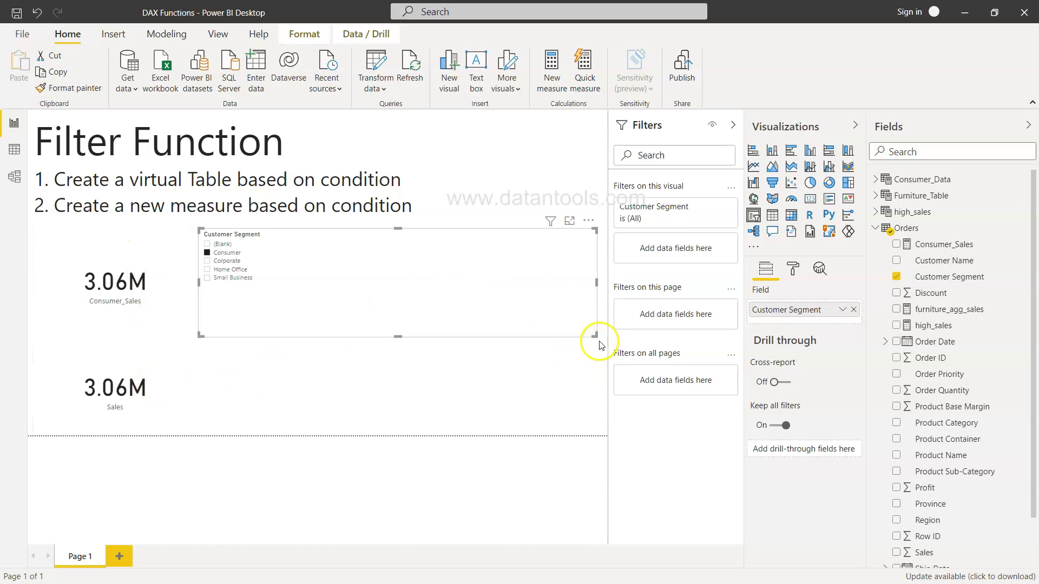
pyautogui.moveTo(596, 338); pyautogui.dragTo(365, 322)
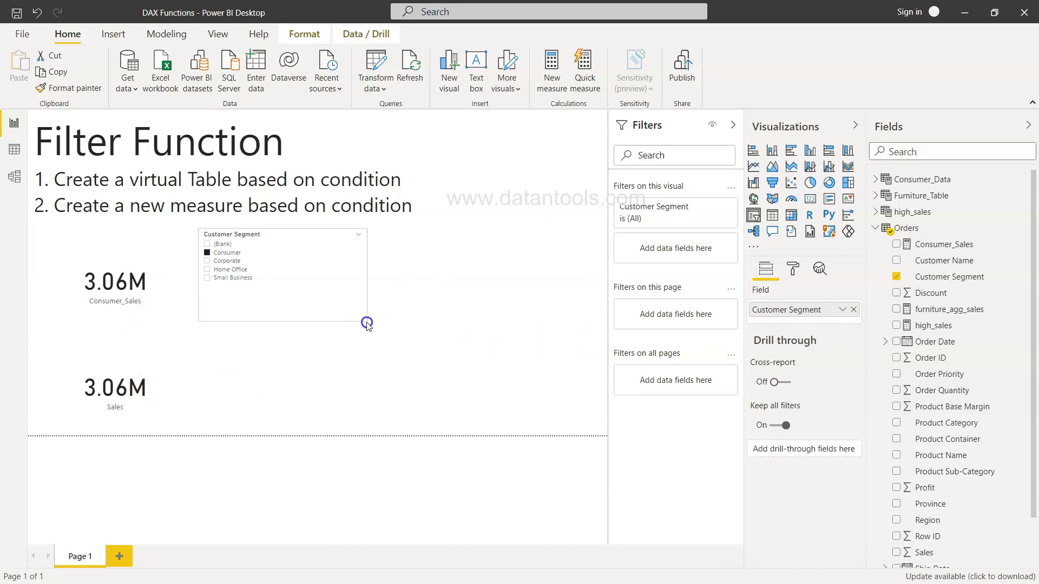
pyautogui.click(471, 340)
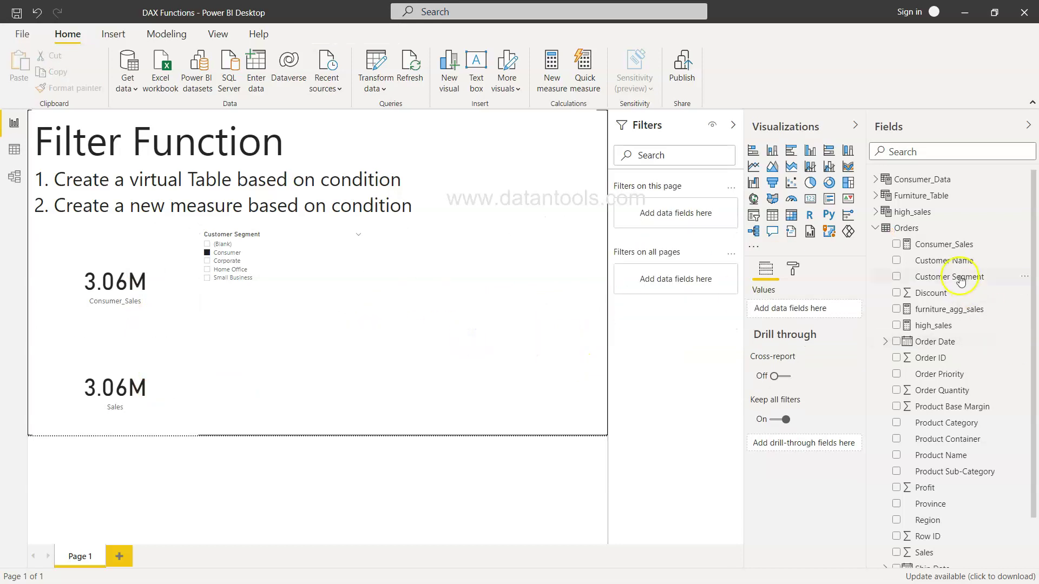